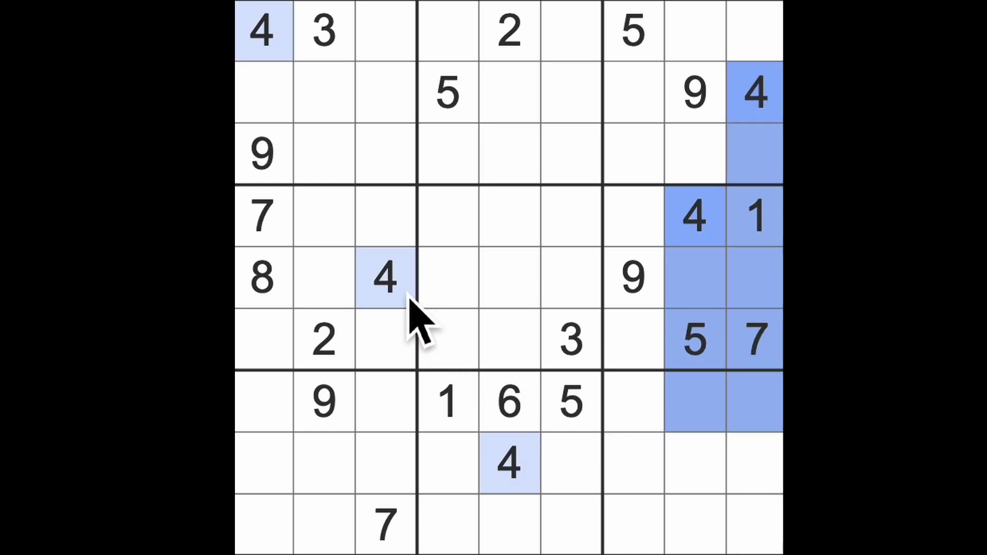
# Mark columns 1 and 3 as blocked by their 4s, then select row 7, column 7 for the 4.
pyautogui.moveTo(395, 287); pyautogui.dragTo(386, 416)
pyautogui.moveTo(268, 60); pyautogui.dragTo(260, 425)
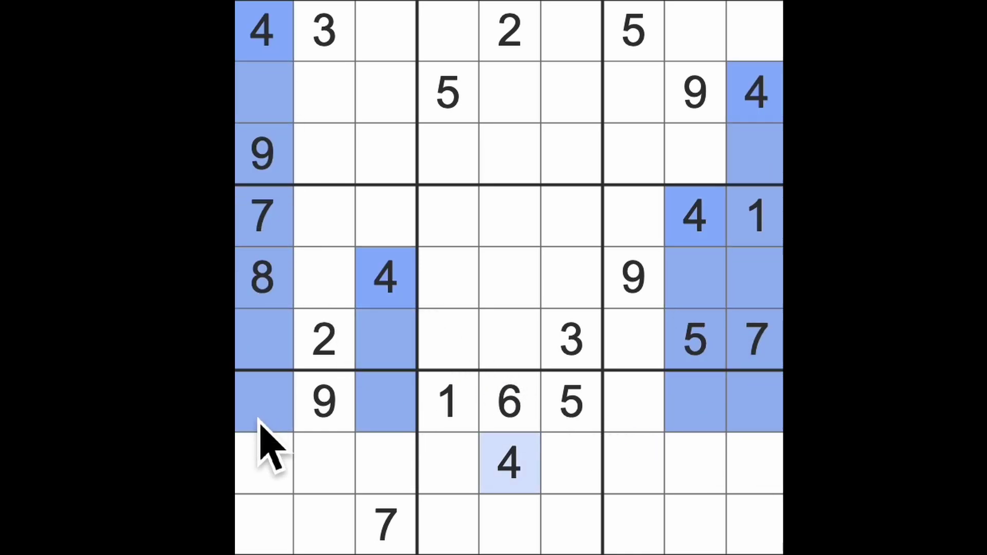
pyautogui.click(631, 417)
pyautogui.write('4')
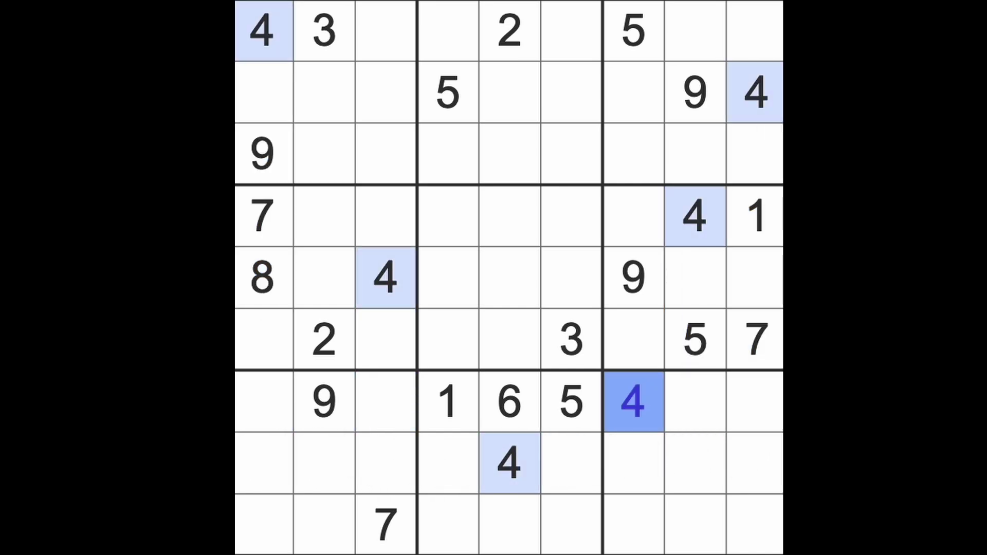
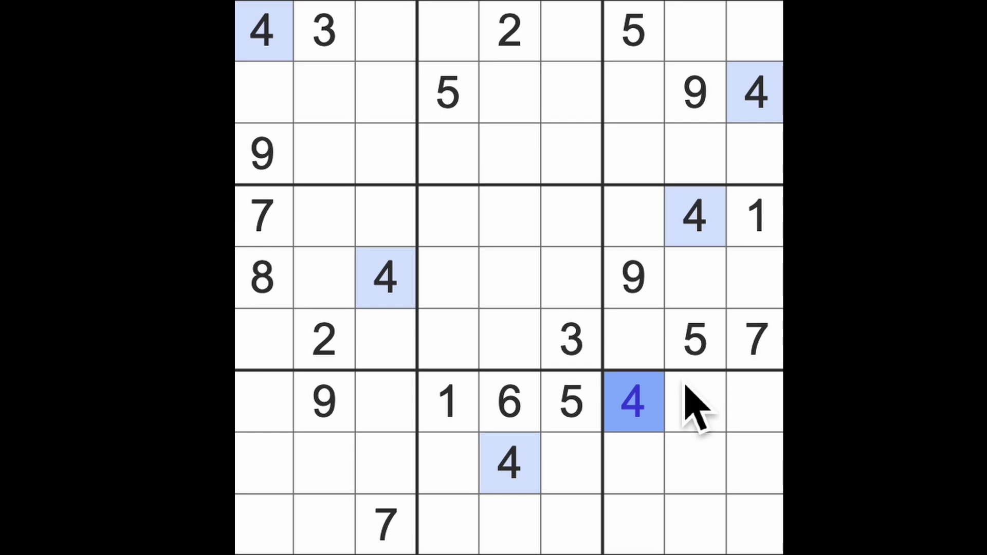
# Rule out columns 7–9 and rows 7–8, then place a 4 at row 9, column 2.
pyautogui.moveTo(646, 29); pyautogui.dragTo(636, 524)
pyautogui.moveTo(698, 96)
pyautogui.mouseDown()
pyautogui.moveTo(710, 160)
pyautogui.moveTo(701, 545)
pyautogui.mouseUp()
pyautogui.moveTo(328, 405)
pyautogui.mouseDown()
pyautogui.moveTo(721, 440)
pyautogui.moveTo(776, 405)
pyautogui.mouseUp()
pyautogui.moveTo(760, 463); pyautogui.dragTo(771, 535)
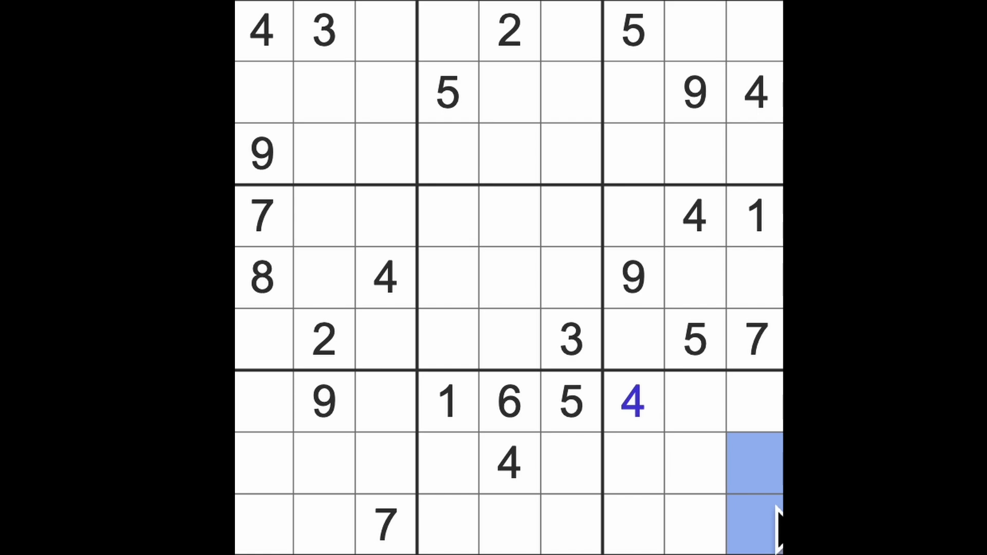
pyautogui.moveTo(633, 409); pyautogui.dragTo(505, 471)
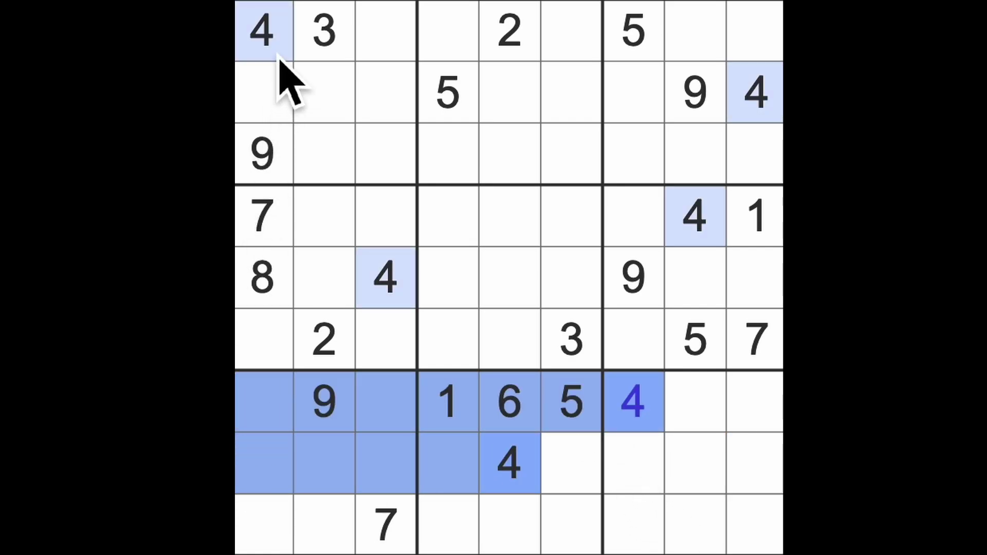
pyautogui.moveTo(274, 35); pyautogui.dragTo(277, 540)
pyautogui.click(321, 524)
pyautogui.write('4')
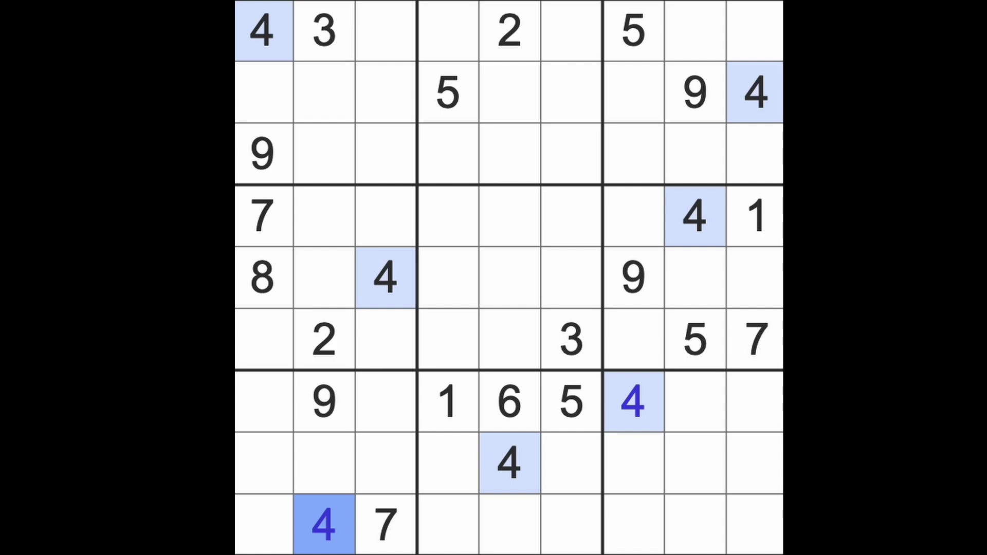
# Check the centre box and column 5, then enter a 4 at row 6, column 4.
pyautogui.moveTo(430, 284); pyautogui.dragTo(533, 286)
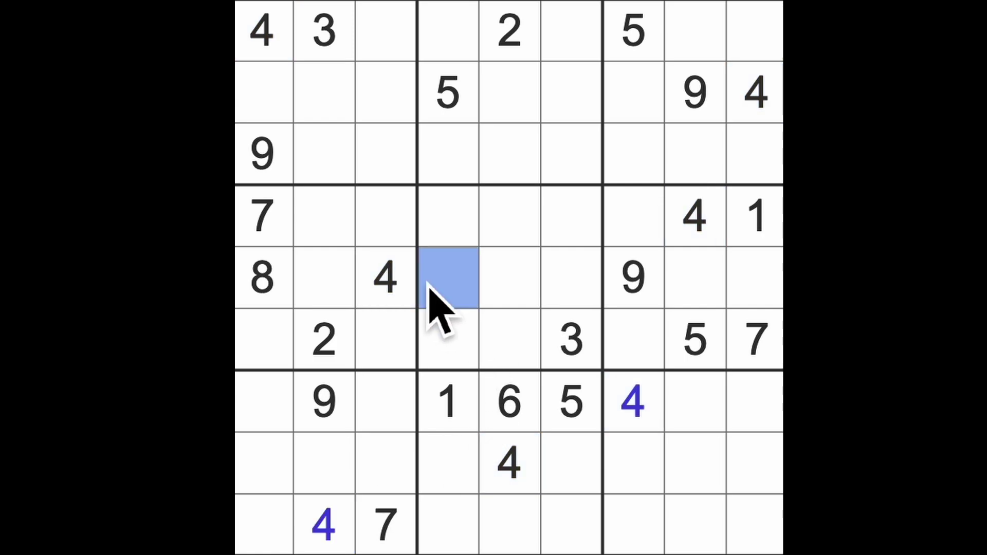
pyautogui.moveTo(695, 224); pyautogui.dragTo(640, 223)
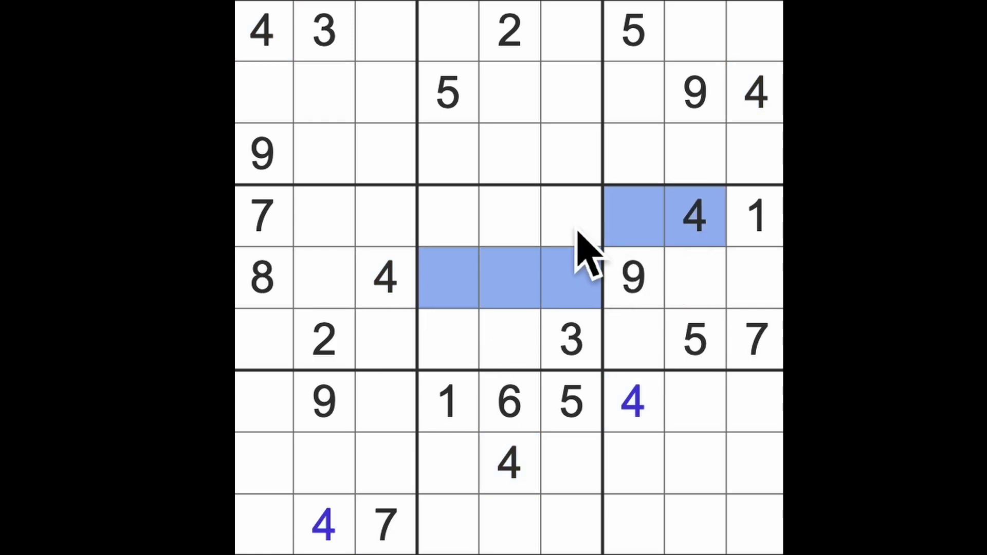
pyautogui.moveTo(556, 263); pyautogui.dragTo(448, 217)
pyautogui.click(522, 477)
pyautogui.moveTo(522, 477)
pyautogui.mouseDown()
pyautogui.moveTo(487, 348)
pyautogui.moveTo(452, 31)
pyautogui.mouseUp()
pyautogui.click(466, 357)
pyautogui.write('4')
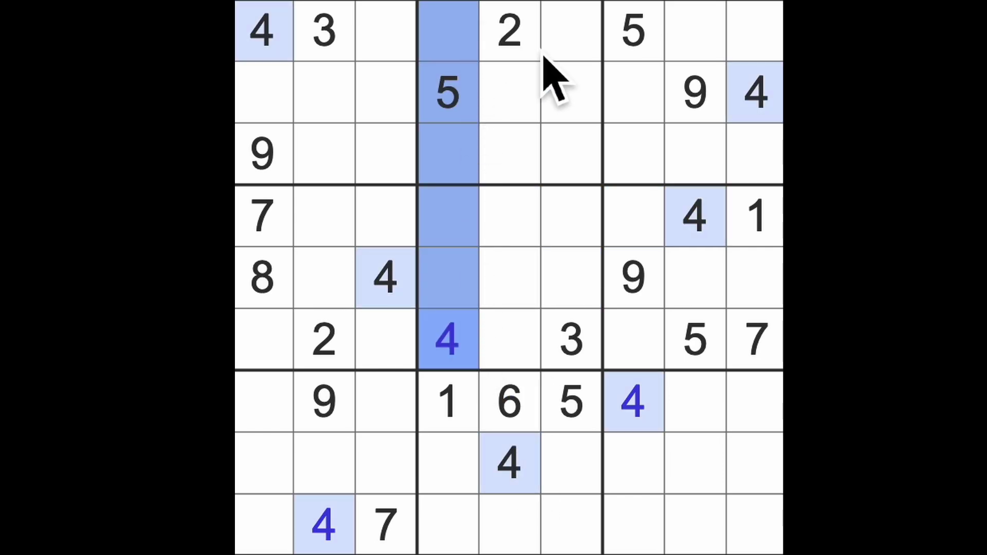
# Check rows 1–2 and column 5, then place a 4 at row 3, column 6.
pyautogui.moveTo(759, 108); pyautogui.dragTo(509, 97)
pyautogui.moveTo(262, 32); pyautogui.dragTo(632, 93)
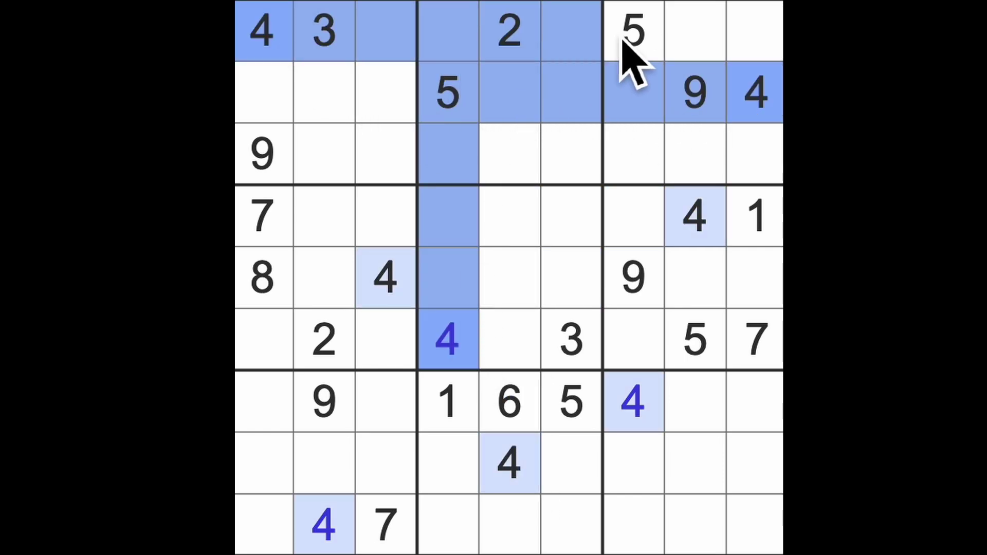
pyautogui.moveTo(518, 467); pyautogui.dragTo(516, 177)
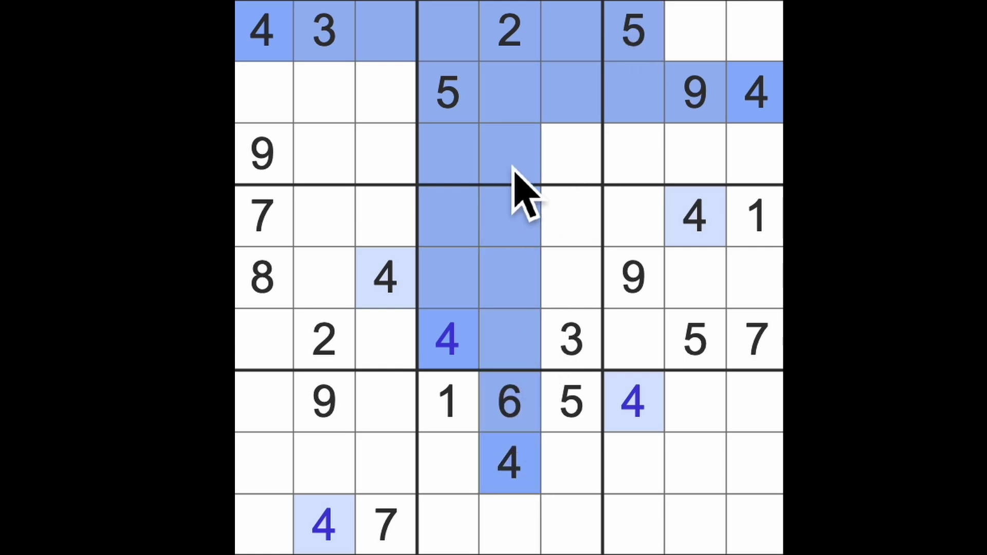
pyautogui.click(555, 176)
pyautogui.write('4')
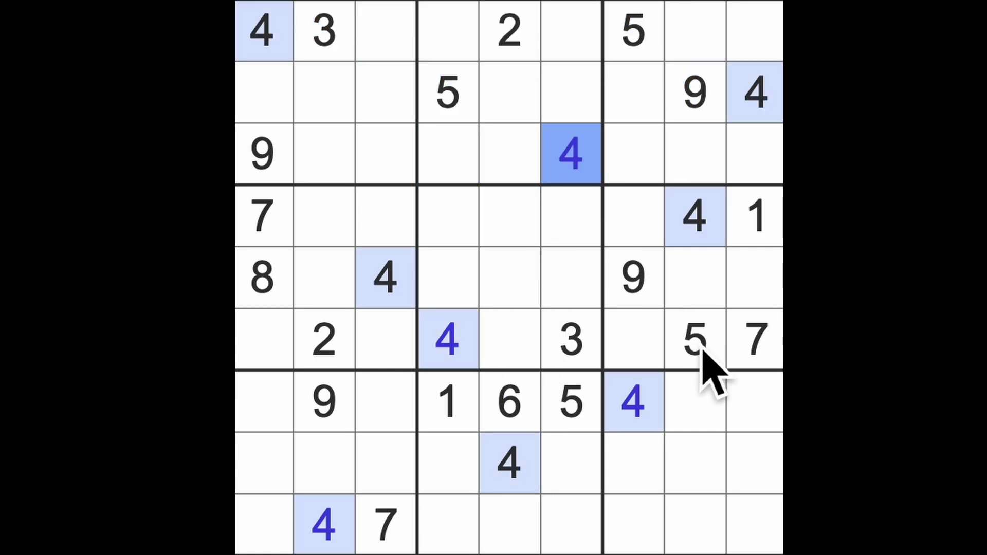
# Mark column 9's empty cells while looking for where 7 fits.
pyautogui.moveTo(756, 467); pyautogui.dragTo(760, 544)
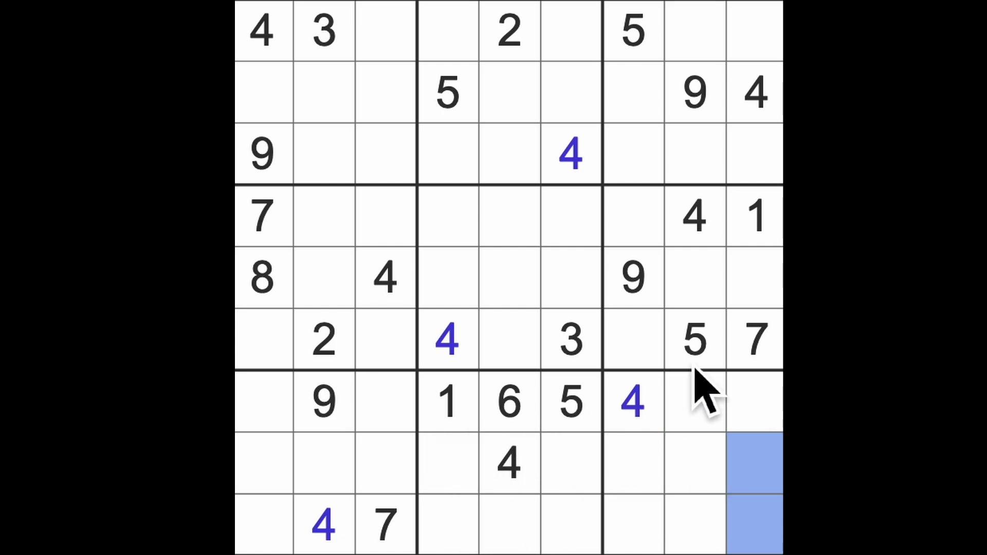
pyautogui.click(760, 401)
pyautogui.keyDown('ctrl'); pyautogui.click(771, 278); pyautogui.keyUp('ctrl')
pyautogui.keyDown('ctrl'); pyautogui.click(778, 158); pyautogui.keyUp('ctrl')
pyautogui.keyDown('ctrl'); pyautogui.click(779, 35); pyautogui.keyUp('ctrl')
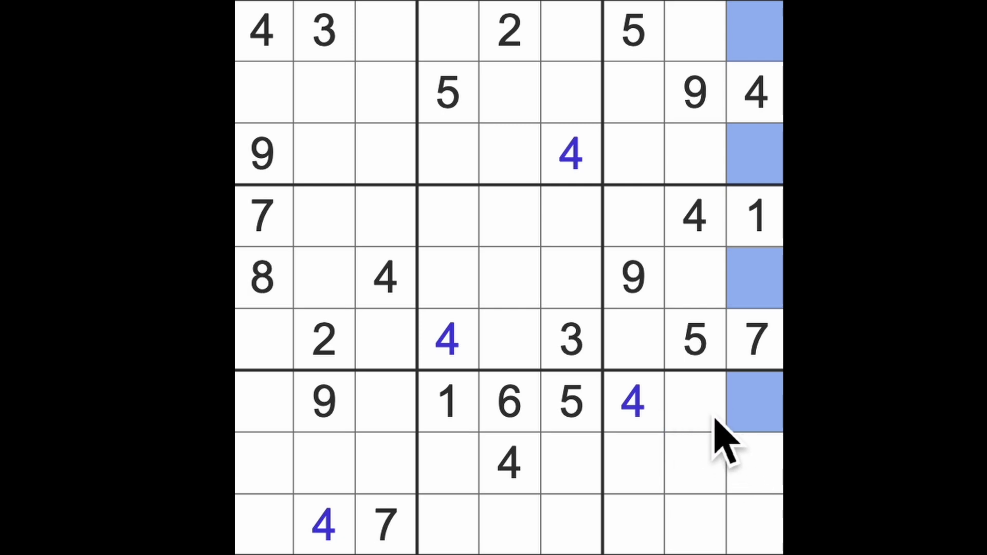
# Mark row 7's empty cells and enter 7 at row 7, column 8.
pyautogui.keyDown('ctrl'); pyautogui.click(377, 417); pyautogui.keyUp('ctrl')
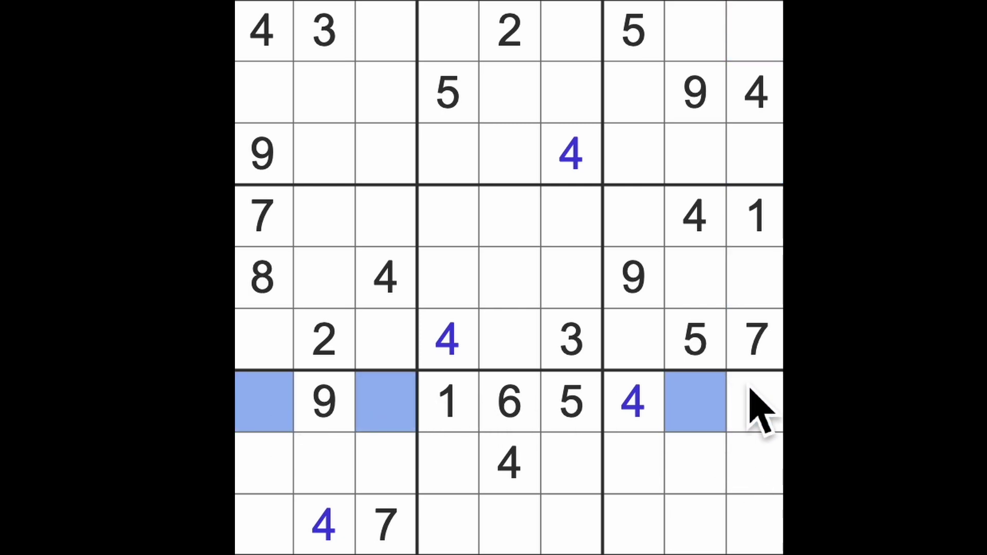
pyautogui.keyDown('ctrl'); pyautogui.click(753, 405); pyautogui.keyUp('ctrl')
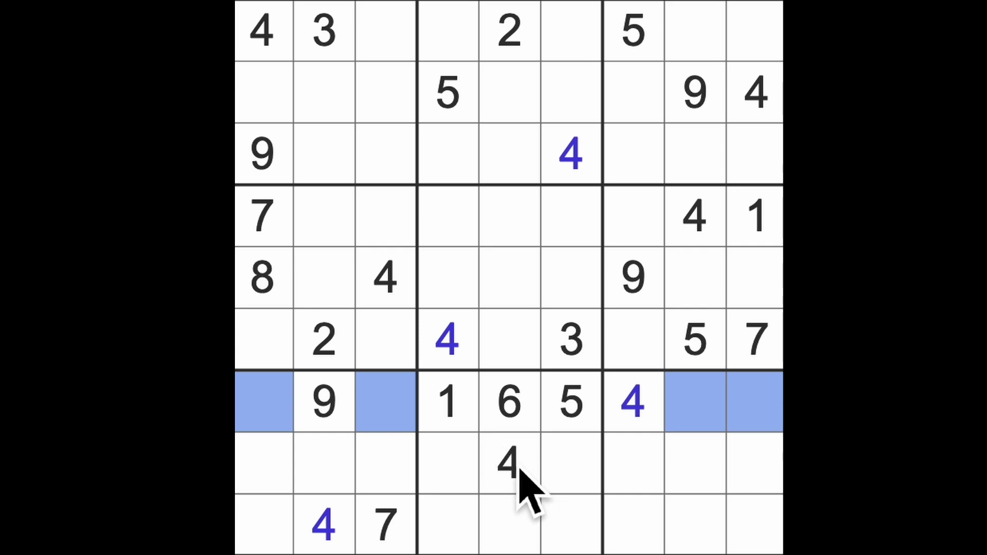
pyautogui.keyDown('ctrl'); pyautogui.click(285, 409); pyautogui.keyUp('ctrl')
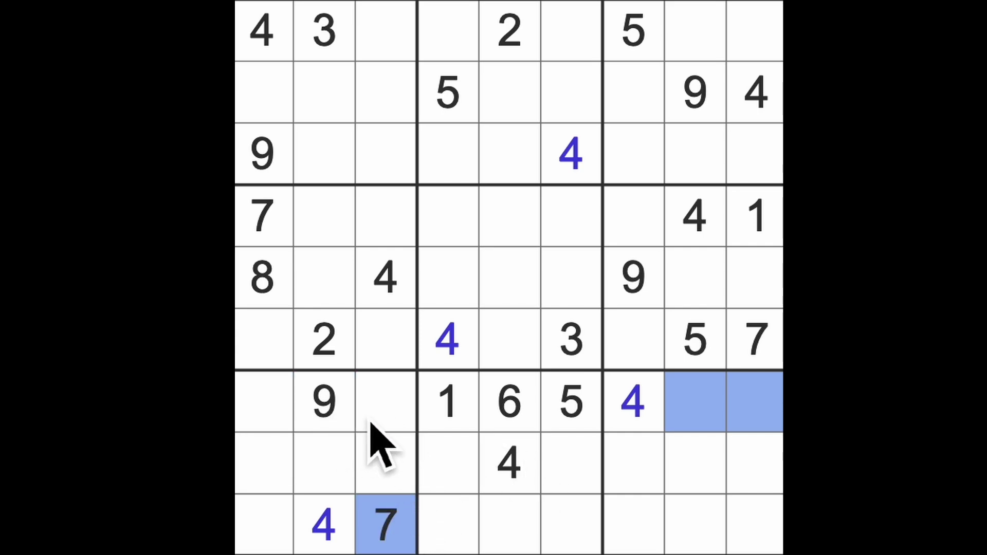
pyautogui.keyDown('ctrl'); pyautogui.click(374, 421); pyautogui.keyUp('ctrl')
pyautogui.keyDown('ctrl'); pyautogui.click(267, 416); pyautogui.keyUp('ctrl')
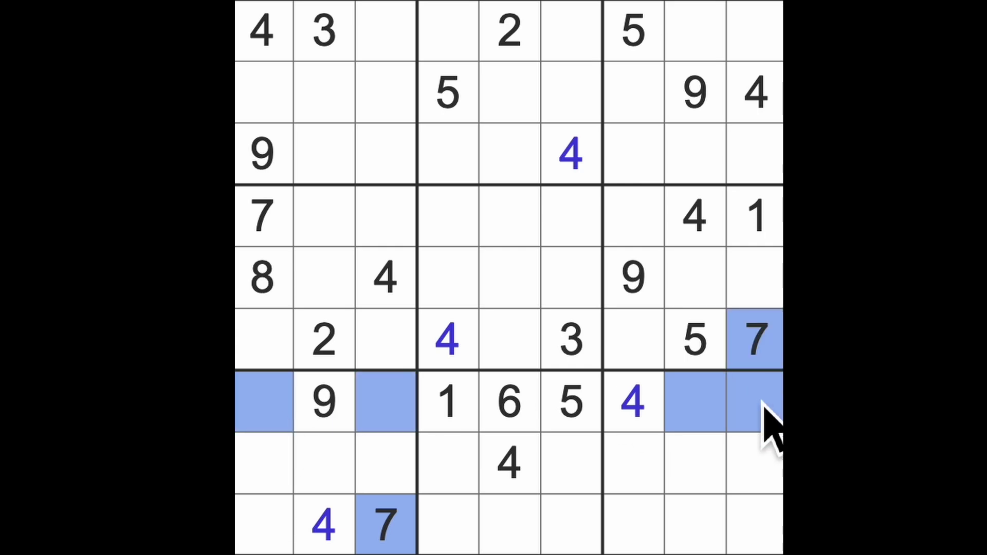
pyautogui.click(694, 405)
pyautogui.write('7')
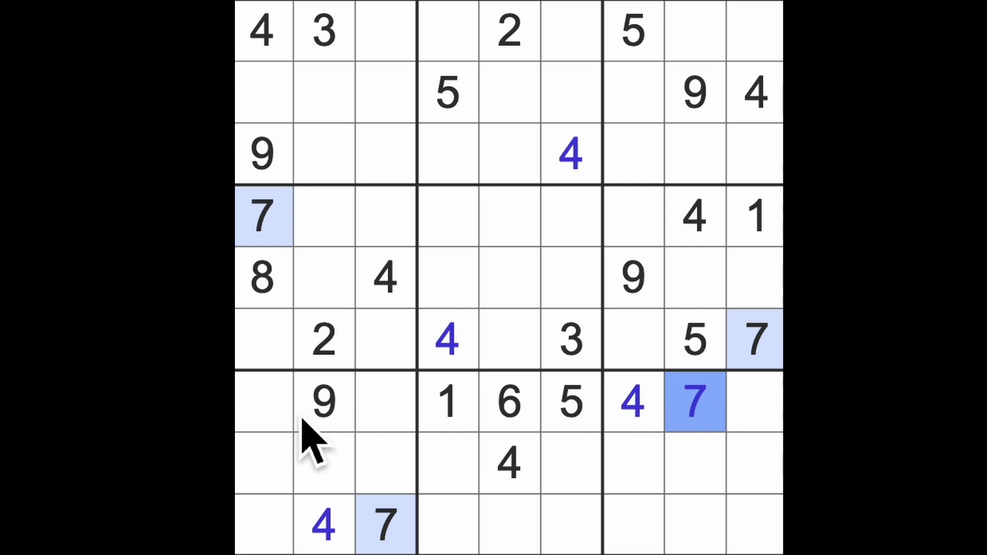
# Re-mark row 7's remaining empty cells and trace column 1 for the next 7.
pyautogui.click(284, 405)
pyautogui.click(385, 402)
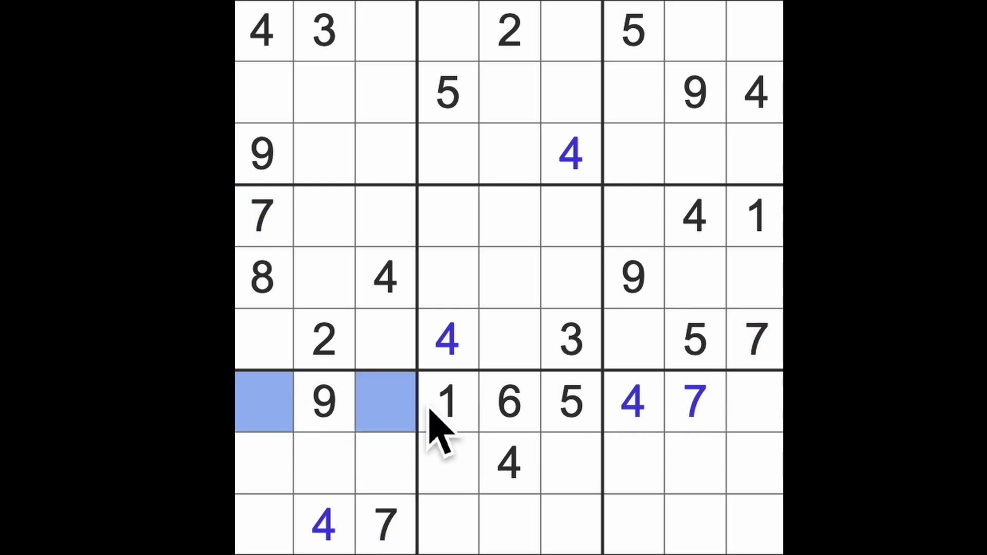
pyautogui.click(772, 416)
pyautogui.moveTo(275, 286); pyautogui.dragTo(286, 408)
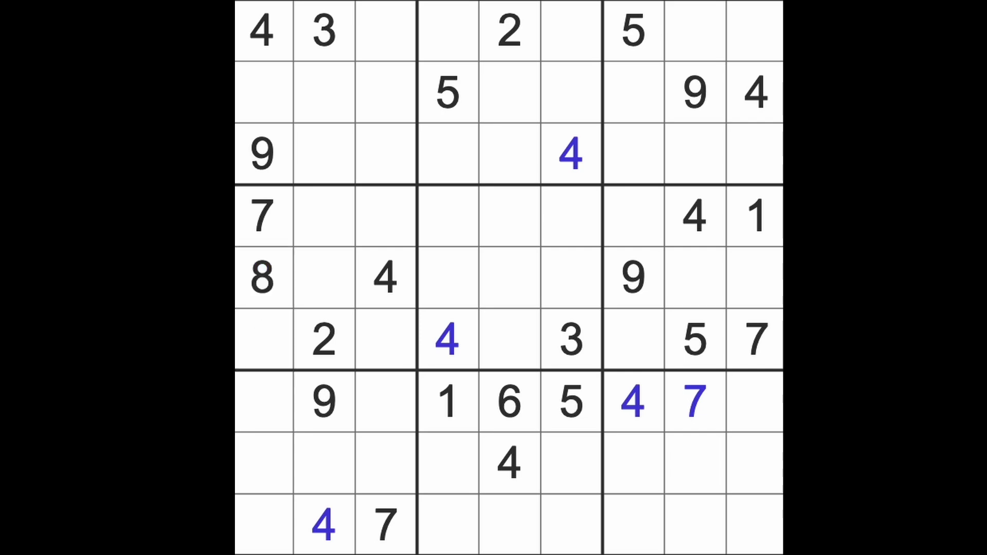
pyautogui.click(694, 402)
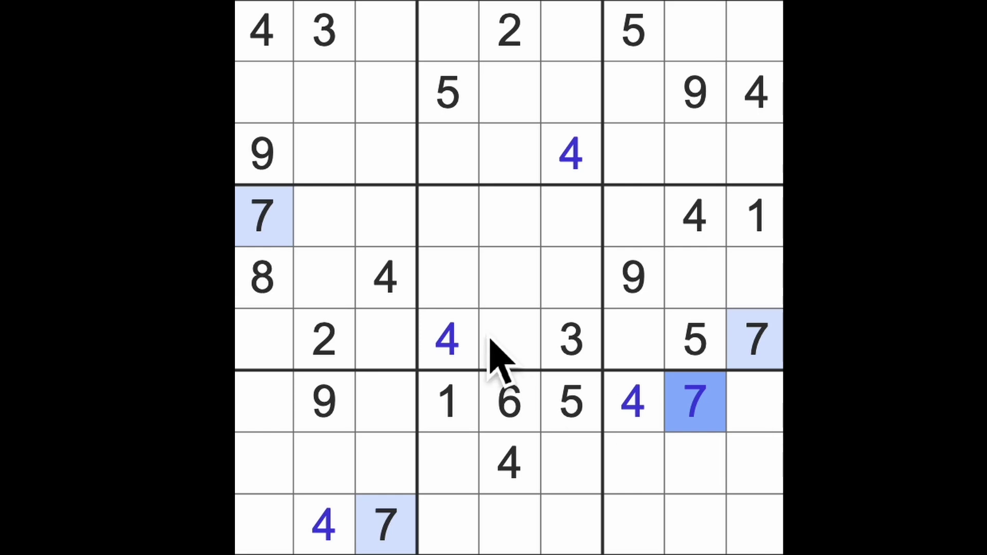
pyautogui.keyDown('ctrl'); pyautogui.click(458, 48); pyautogui.keyUp('ctrl')
pyautogui.keyDown('ctrl'); pyautogui.click(583, 32); pyautogui.keyUp('ctrl')
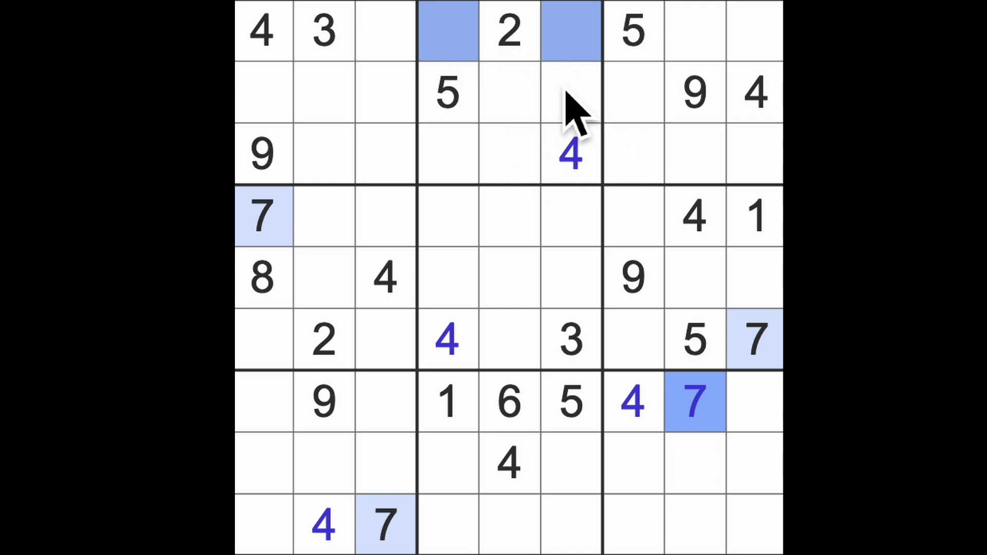
pyautogui.keyDown('ctrl'); pyautogui.click(704, 404); pyautogui.keyUp('ctrl')
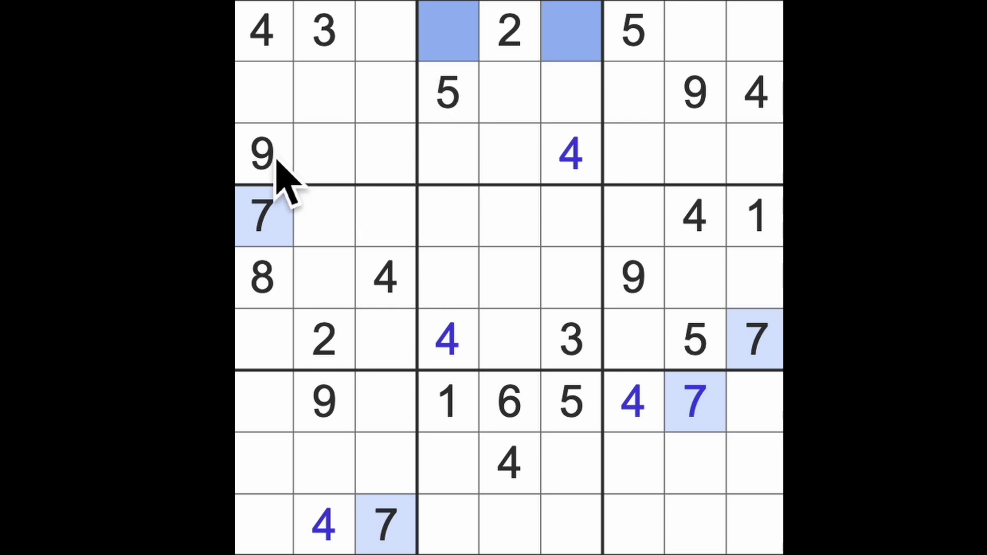
pyautogui.moveTo(275, 155); pyautogui.dragTo(545, 96)
pyautogui.click(457, 51)
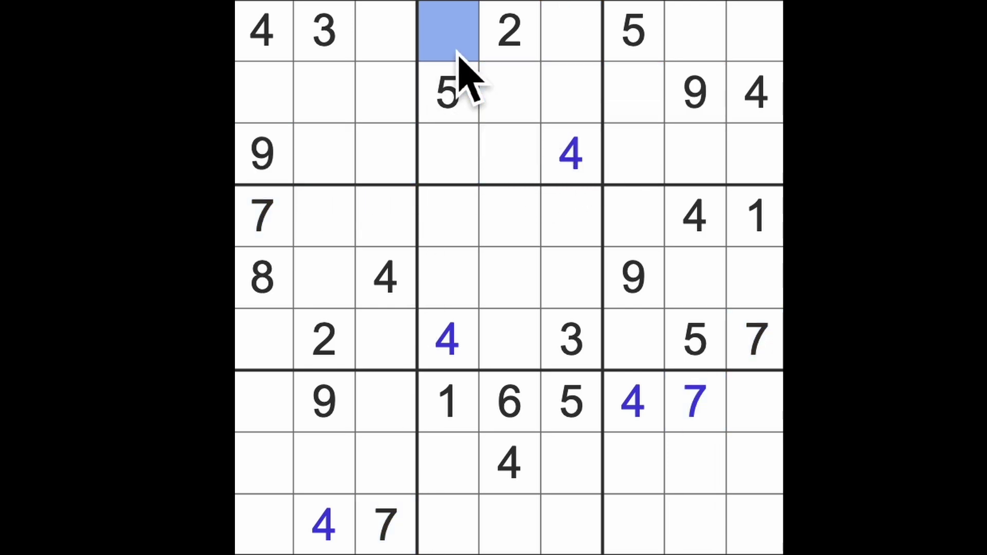
pyautogui.keyDown('ctrl'); pyautogui.click(590, 52); pyautogui.keyUp('ctrl')
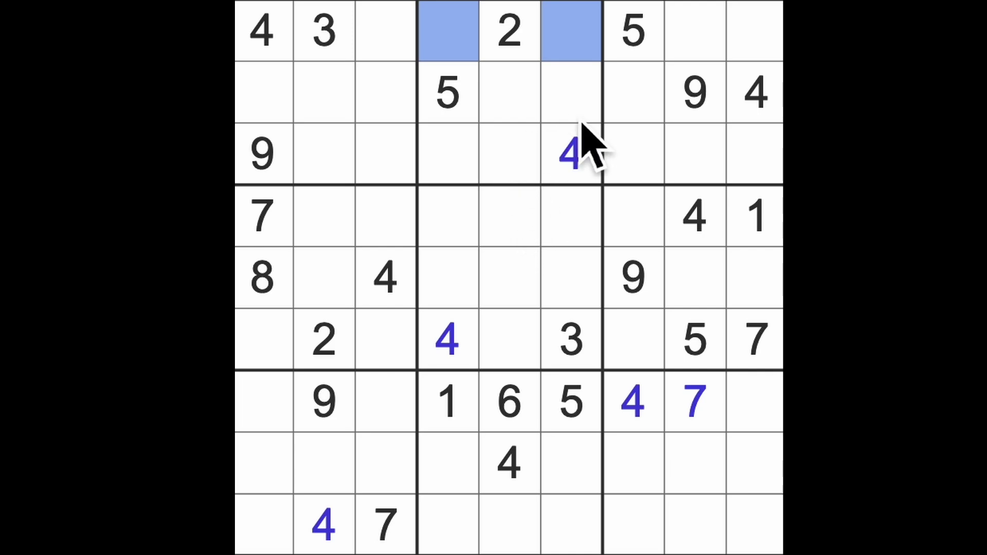
pyautogui.click(385, 31)
pyautogui.keyDown('ctrl'); pyautogui.click(694, 31); pyautogui.keyUp('ctrl')
pyautogui.keyDown('ctrl'); pyautogui.click(754, 31); pyautogui.keyUp('ctrl')
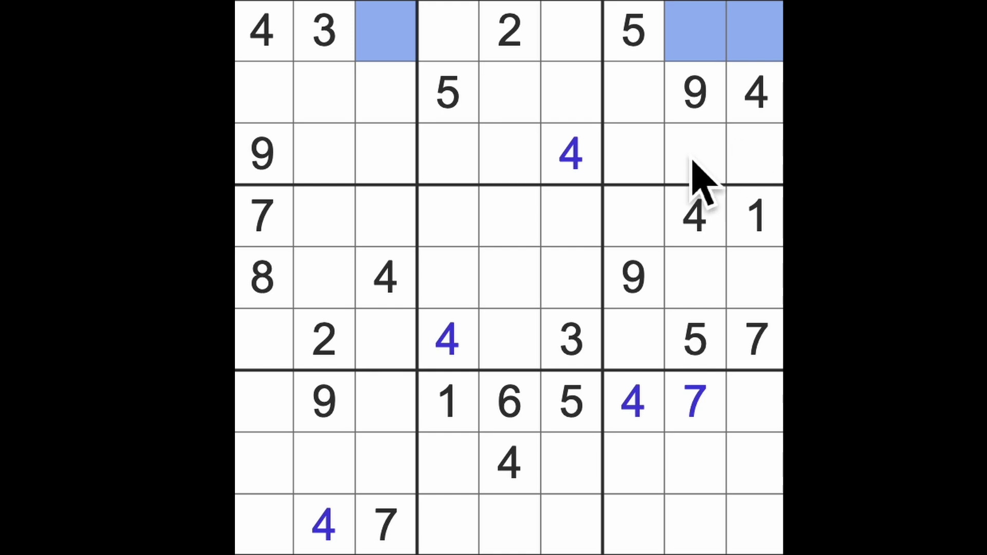
# Mark blocked cells in rows 1, 8 and 9 and place a 7 in the centre cell.
pyautogui.click(584, 43)
pyautogui.keyDown('ctrl'); pyautogui.click(477, 52); pyautogui.keyUp('ctrl')
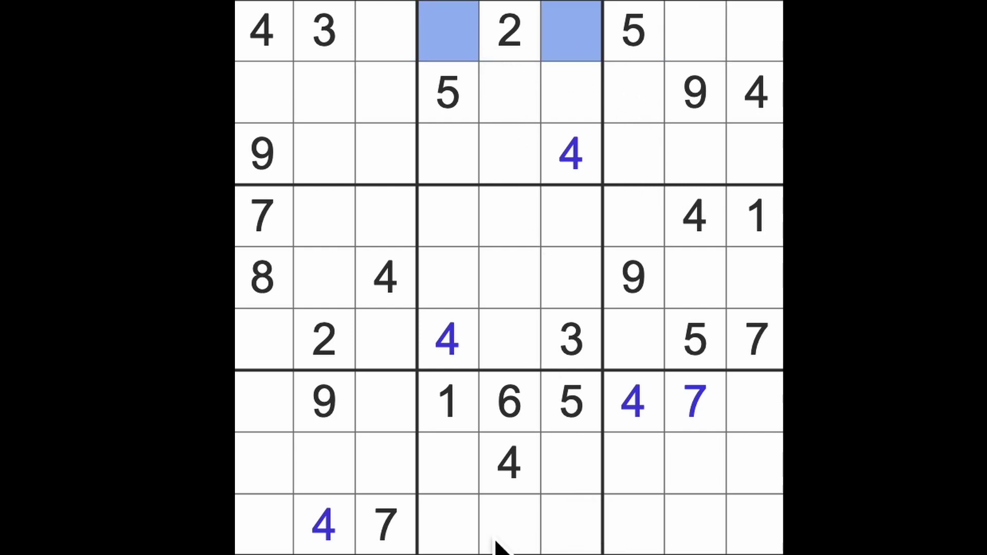
pyautogui.moveTo(385, 532); pyautogui.dragTo(587, 544)
pyautogui.keyDown('ctrl'); pyautogui.click(463, 489); pyautogui.keyUp('ctrl')
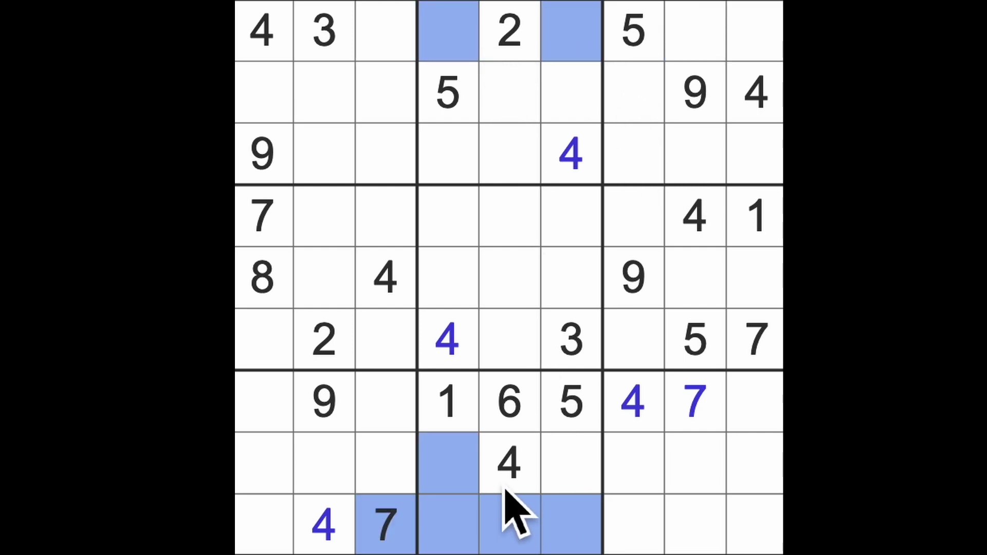
pyautogui.keyDown('ctrl'); pyautogui.click(560, 488); pyautogui.keyUp('ctrl')
pyautogui.moveTo(515, 224)
pyautogui.mouseDown()
pyautogui.moveTo(529, 254)
pyautogui.moveTo(518, 356)
pyautogui.mouseUp()
pyautogui.moveTo(270, 228); pyautogui.dragTo(509, 231)
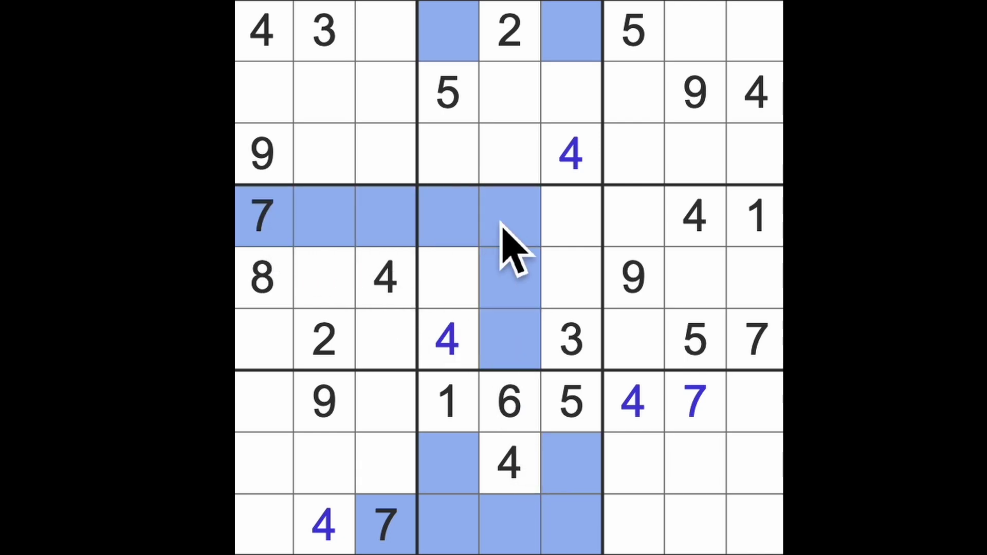
pyautogui.moveTo(752, 363)
pyautogui.mouseDown()
pyautogui.moveTo(535, 363)
pyautogui.moveTo(525, 304)
pyautogui.mouseUp()
pyautogui.click(525, 304)
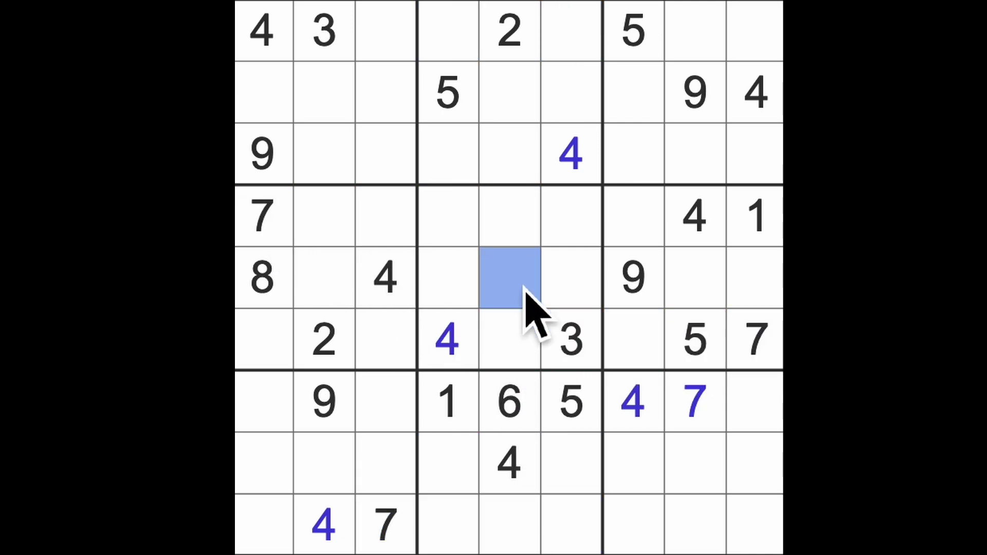
pyautogui.write('7')
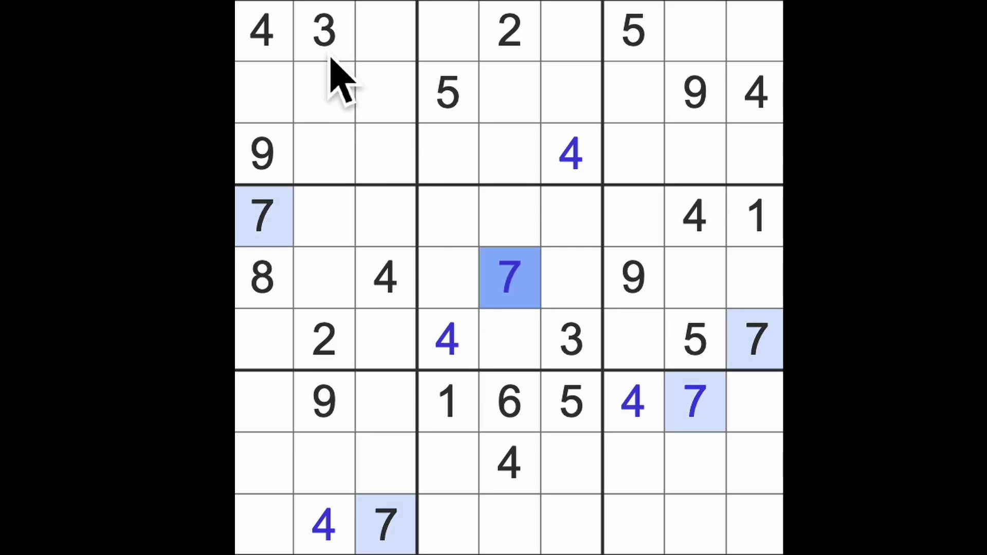
# Trace column 2 and row 6, then enter 3 at row 4, column 3.
pyautogui.moveTo(324, 34); pyautogui.dragTo(324, 277)
pyautogui.moveTo(507, 353); pyautogui.dragTo(586, 355)
pyautogui.moveTo(391, 366); pyautogui.dragTo(357, 275)
pyautogui.click(390, 246)
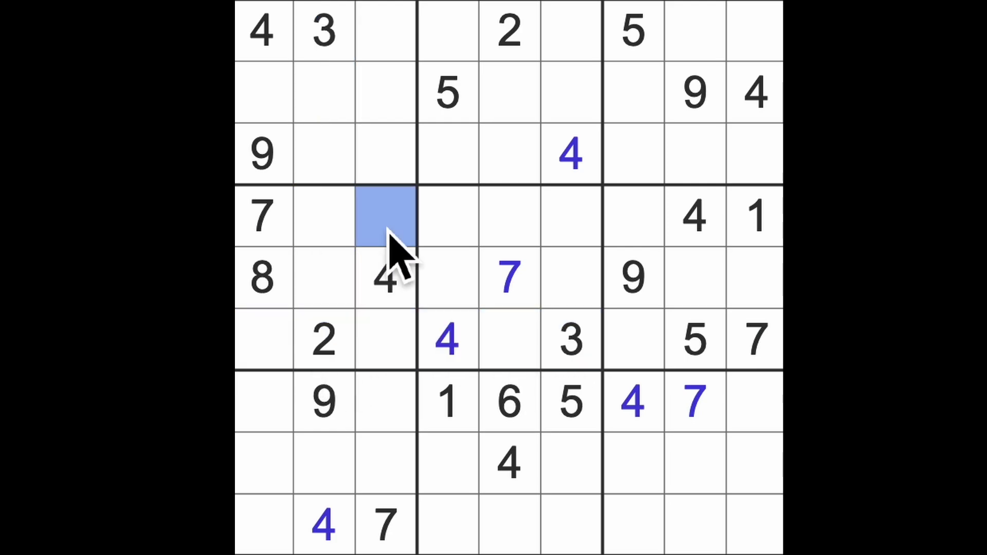
pyautogui.write('3')
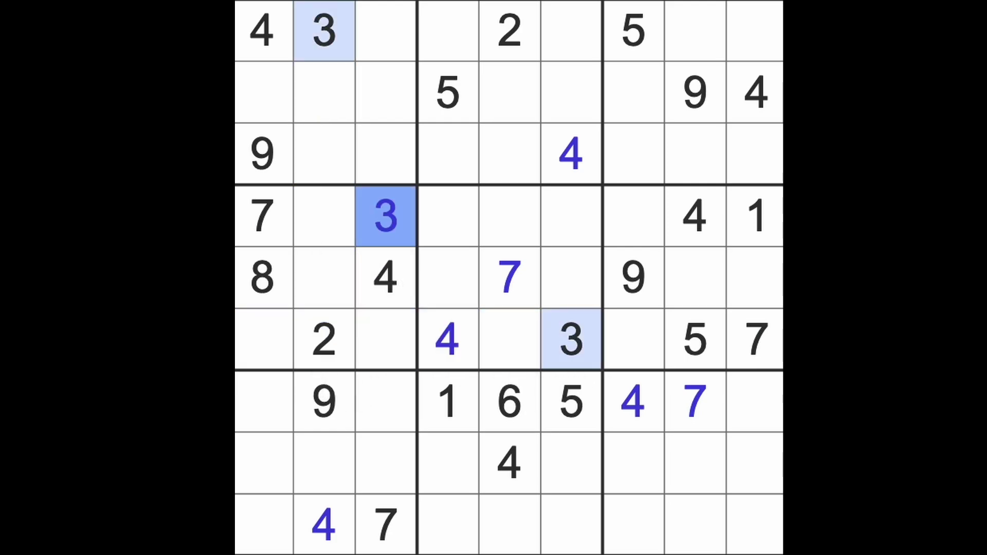
pyautogui.moveTo(725, 305); pyautogui.dragTo(760, 278)
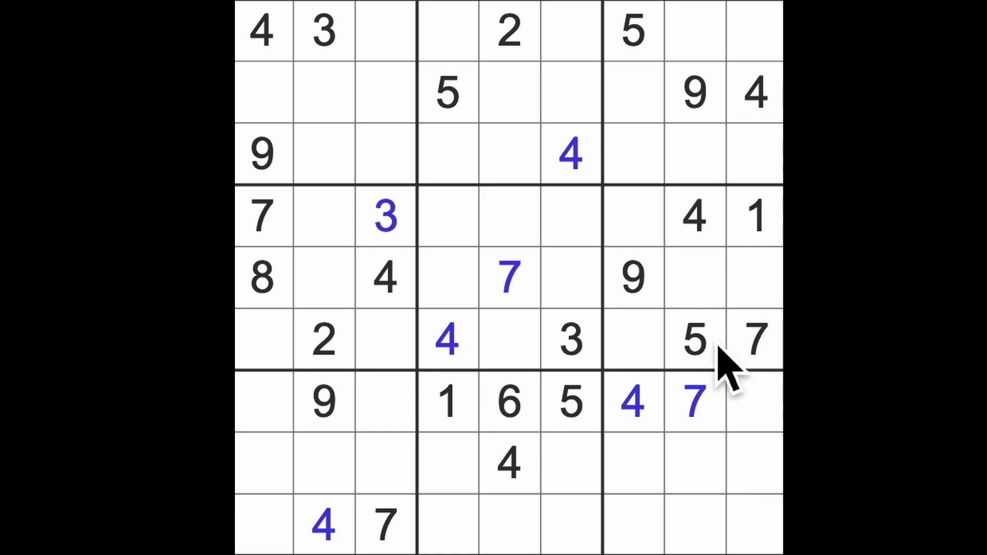
# Trace rows 4 and 6 and column 2, placing 5s at r3c3, r4c5 and r5c2.
pyautogui.moveTo(709, 351)
pyautogui.mouseDown()
pyautogui.moveTo(331, 258)
pyautogui.moveTo(430, 108)
pyautogui.moveTo(392, 71)
pyautogui.mouseUp()
pyautogui.click(409, 155)
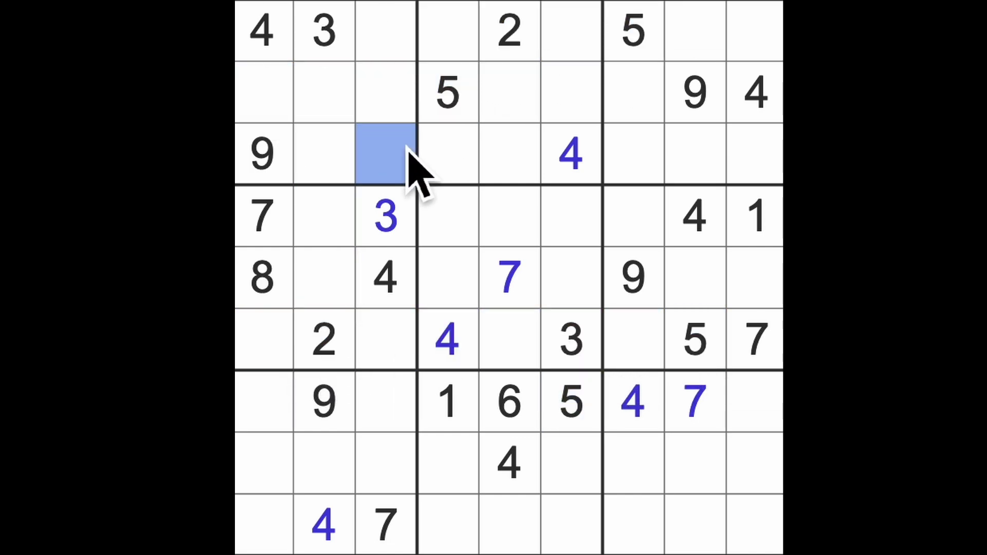
pyautogui.write('5')
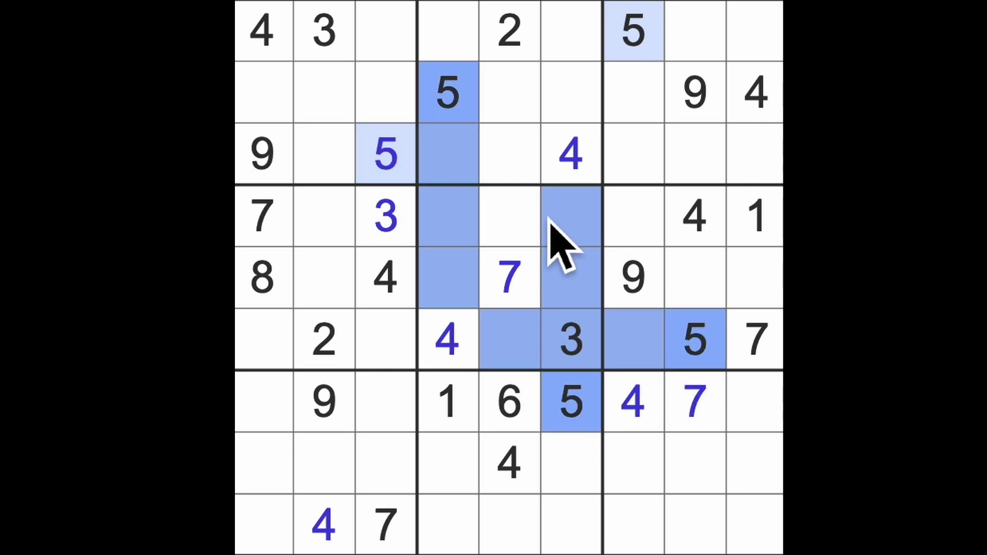
pyautogui.write('5')
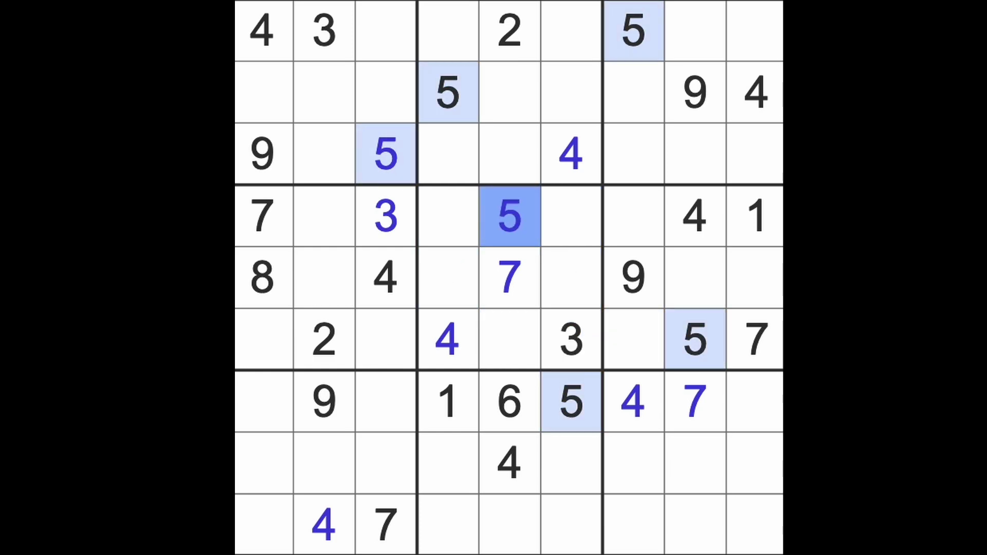
pyautogui.moveTo(516, 232); pyautogui.dragTo(324, 220)
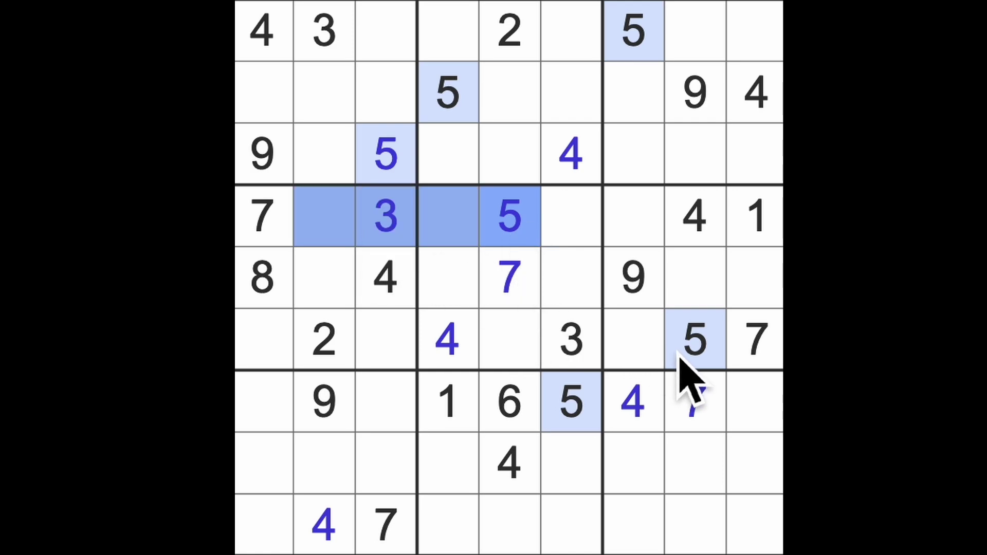
pyautogui.keyDown('ctrl'); pyautogui.click(680, 363); pyautogui.keyUp('ctrl')
pyautogui.moveTo(679, 369); pyautogui.dragTo(237, 362)
pyautogui.click(327, 302)
pyautogui.write('5')
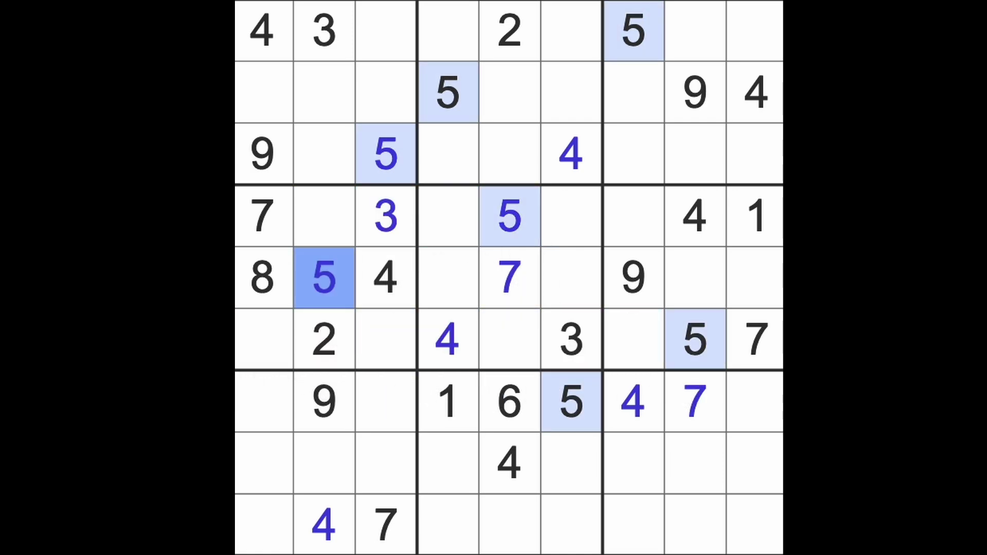
# Check rows 4, 5 and 7 for 1s and place a 1 at row 5, column 6.
pyautogui.moveTo(771, 243); pyautogui.dragTo(756, 297)
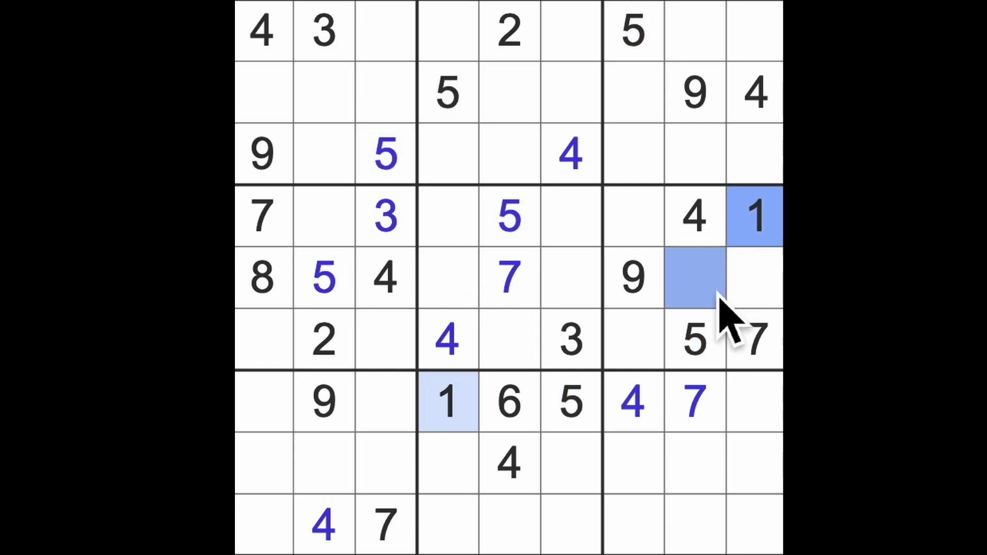
pyautogui.keyDown('ctrl'); pyautogui.click(448, 410); pyautogui.keyUp('ctrl')
pyautogui.keyDown('ctrl'); pyautogui.click(457, 302); pyautogui.keyUp('ctrl')
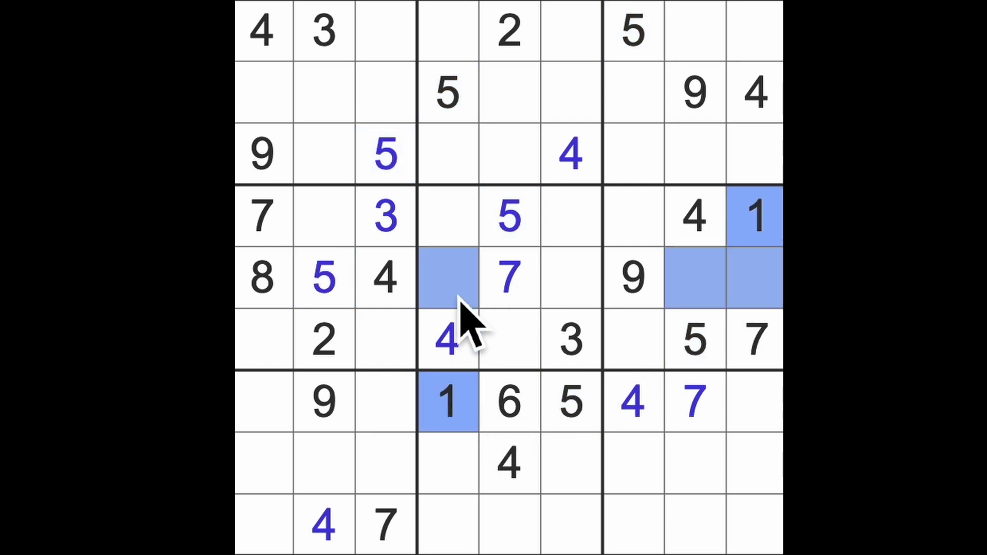
pyautogui.click(589, 298)
pyautogui.write('1')
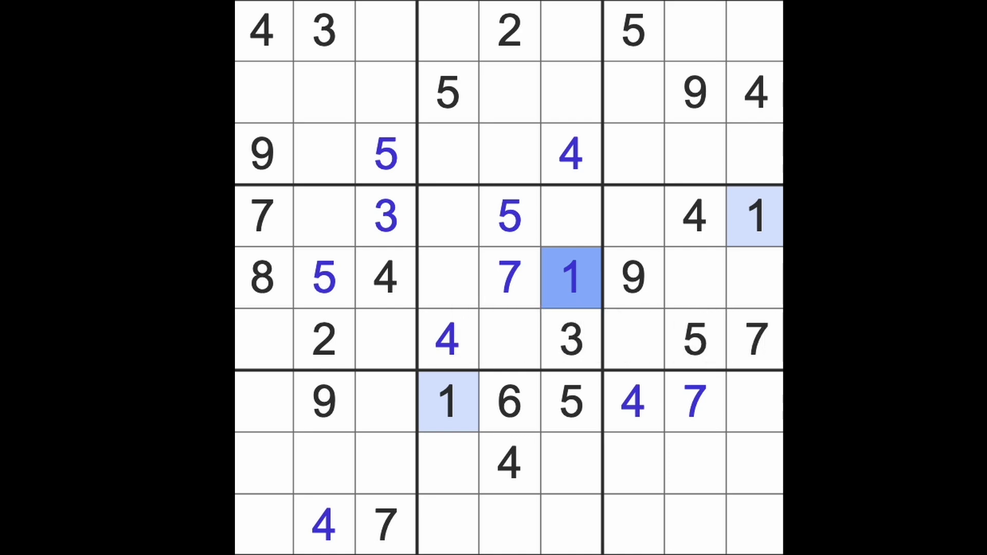
# Enter 9 at r6c3, 1 at r6c1 and 6 at r4c2.
pyautogui.moveTo(261, 178); pyautogui.dragTo(351, 231)
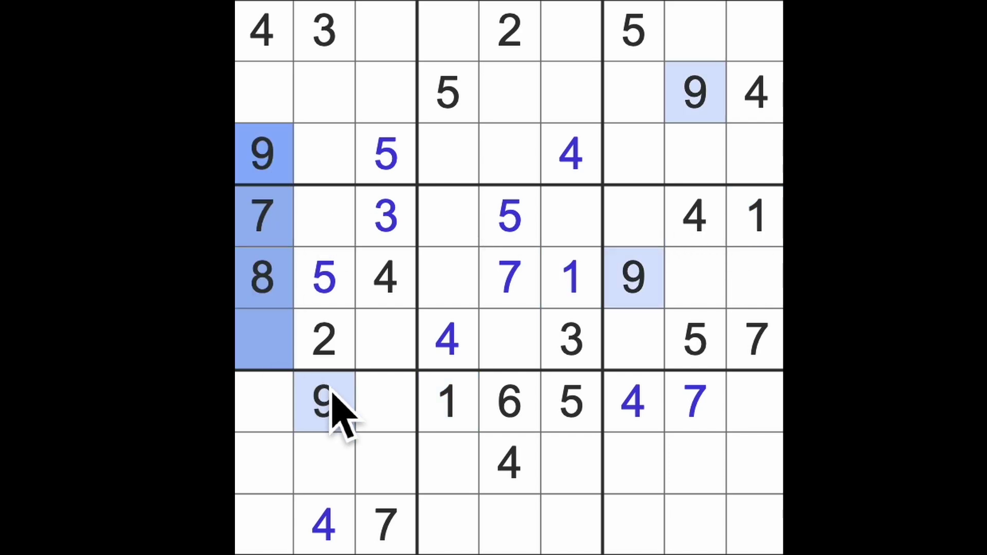
pyautogui.click(399, 353)
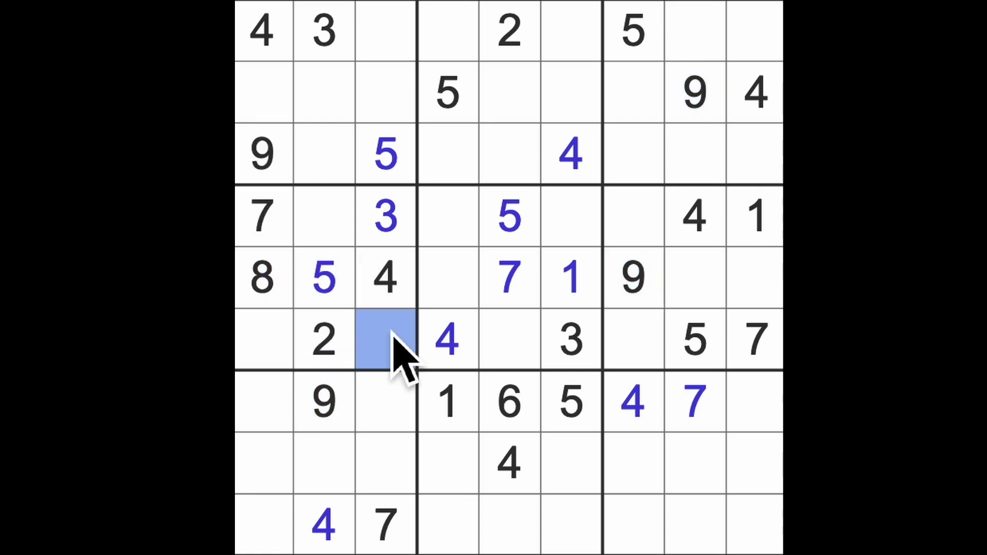
pyautogui.write('9')
pyautogui.click(273, 343)
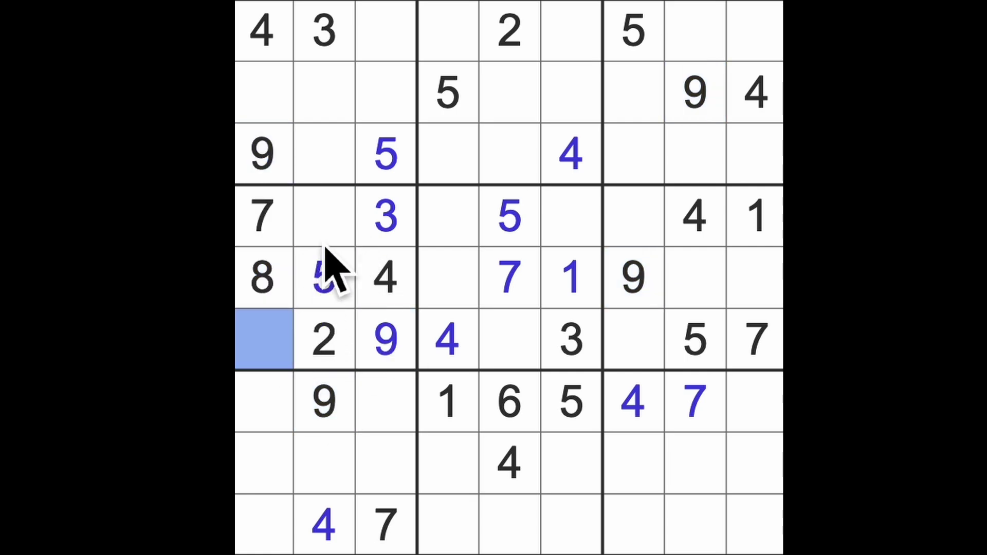
pyautogui.keyDown('ctrl'); pyautogui.click(336, 235); pyautogui.keyUp('ctrl')
pyautogui.moveTo(772, 235); pyautogui.dragTo(332, 235)
pyautogui.click(274, 343)
pyautogui.write('1')
pyautogui.click(328, 224)
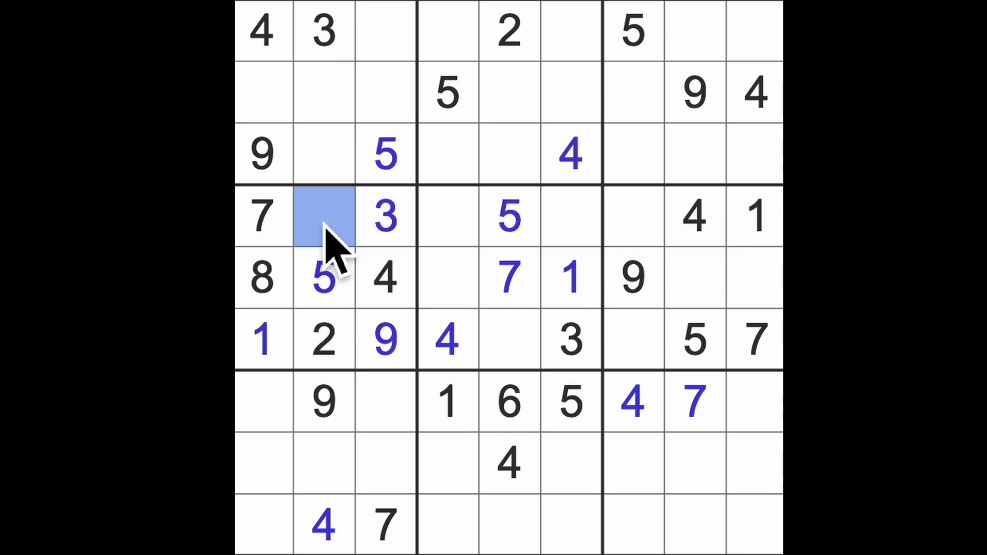
pyautogui.write('6')
# Place 6s at r5c4 and r6c7, and an 8 at r6c5 to finish row 6.
pyautogui.moveTo(327, 226); pyautogui.dragTo(594, 231)
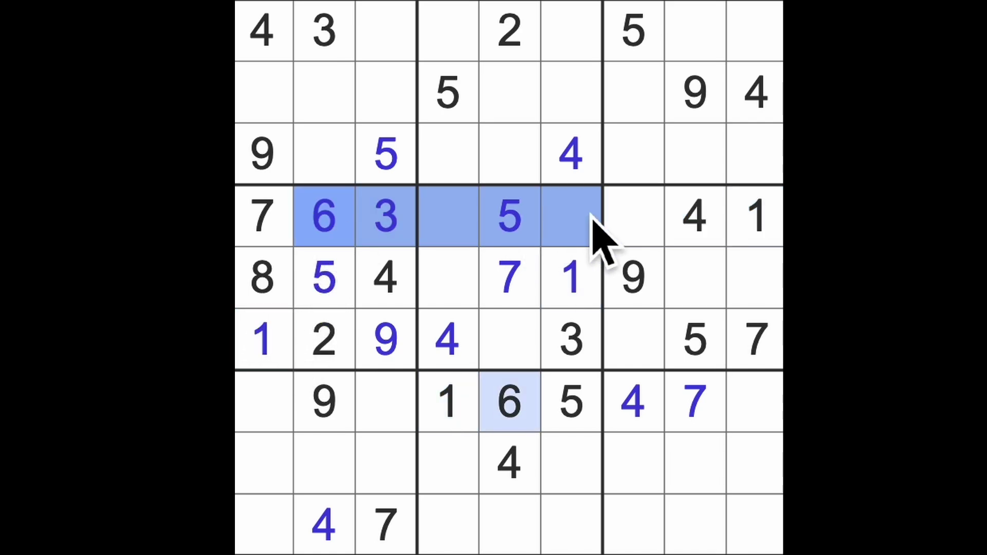
pyautogui.moveTo(525, 410); pyautogui.dragTo(494, 339)
pyautogui.click(471, 299)
pyautogui.write('6')
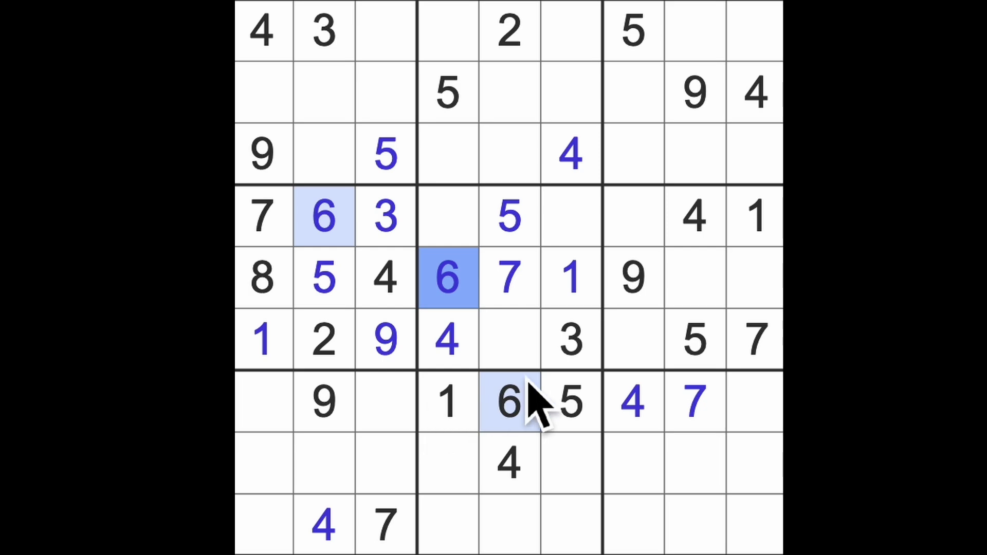
pyautogui.click(529, 356)
pyautogui.keyDown('ctrl'); pyautogui.click(644, 359); pyautogui.keyUp('ctrl')
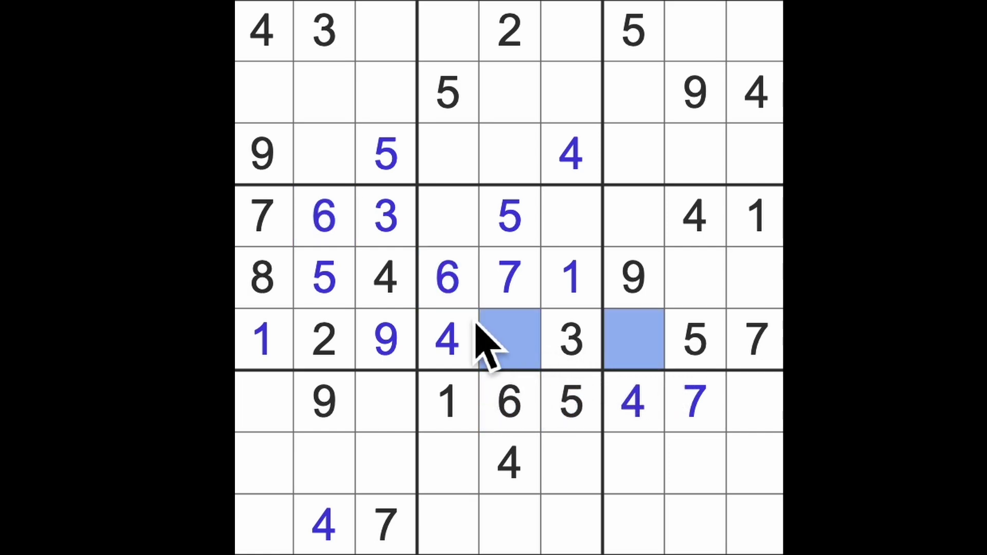
pyautogui.click(468, 302)
pyautogui.keyDown('ctrl'); pyautogui.click(516, 353); pyautogui.keyUp('ctrl')
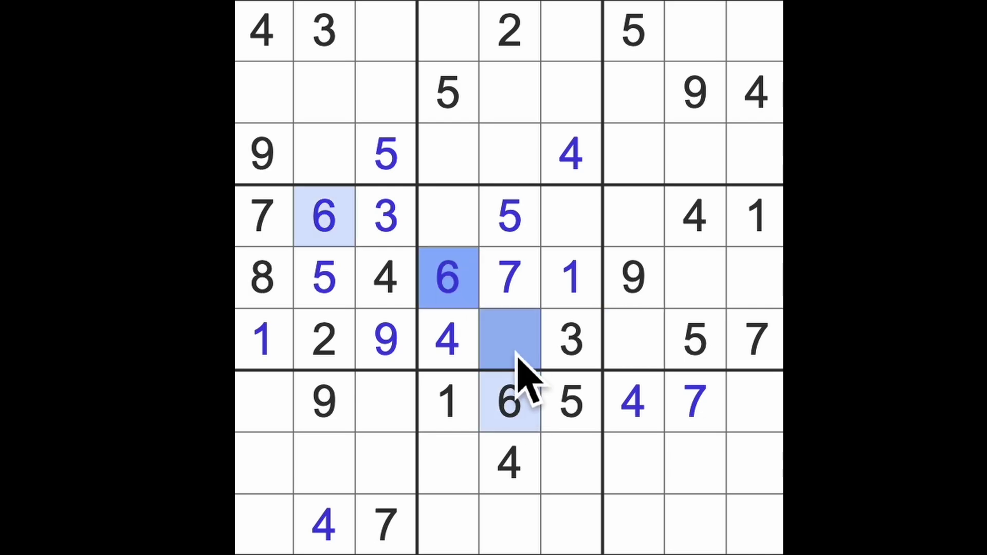
pyautogui.click(652, 354)
pyautogui.write('6')
pyautogui.click(536, 354)
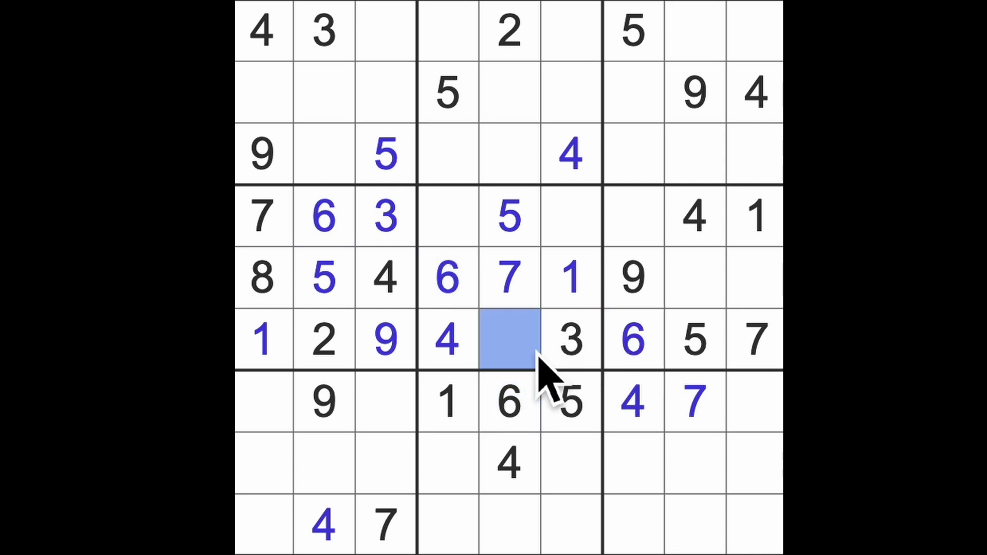
pyautogui.write('8')
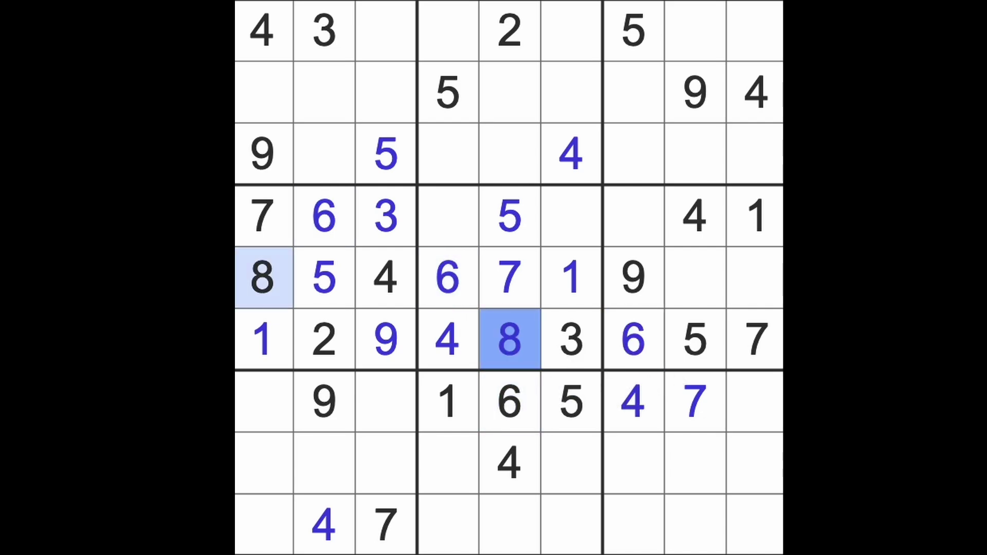
# Trace rows and columns for 9s and place 9s at r9c5 and r8c9.
pyautogui.moveTo(695, 97)
pyautogui.mouseDown()
pyautogui.moveTo(386, 192)
pyautogui.moveTo(532, 155)
pyautogui.mouseUp()
pyautogui.click(532, 532)
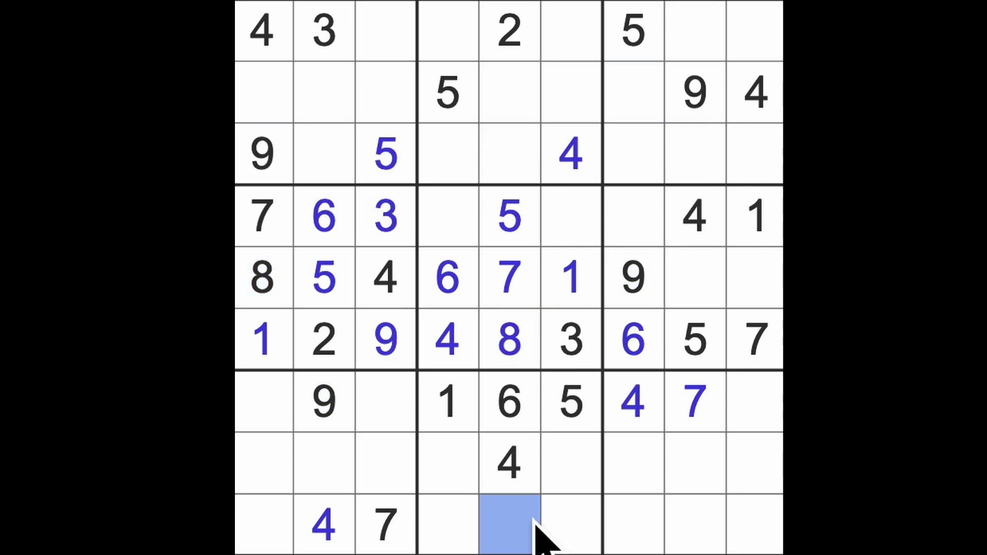
pyautogui.write('9')
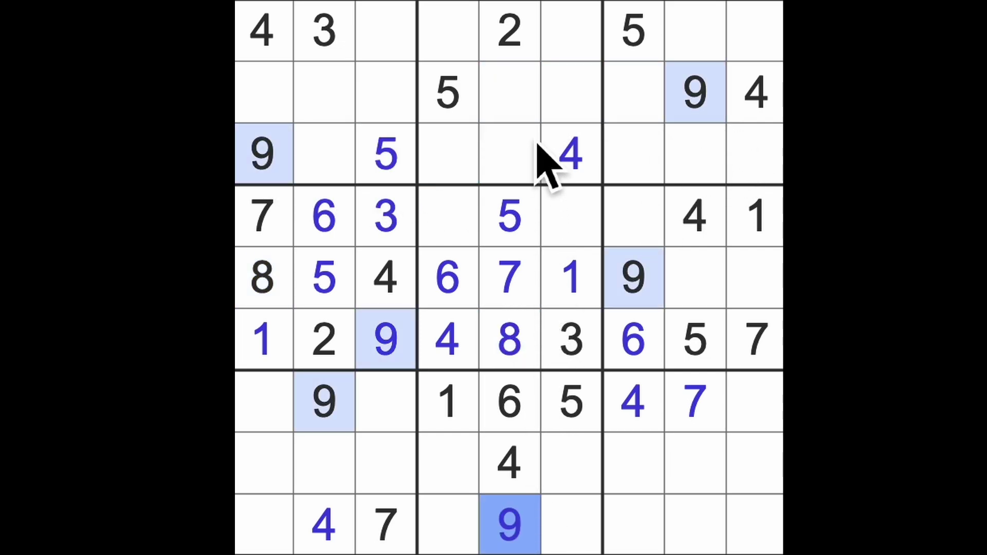
pyautogui.moveTo(532, 116); pyautogui.dragTo(532, 177)
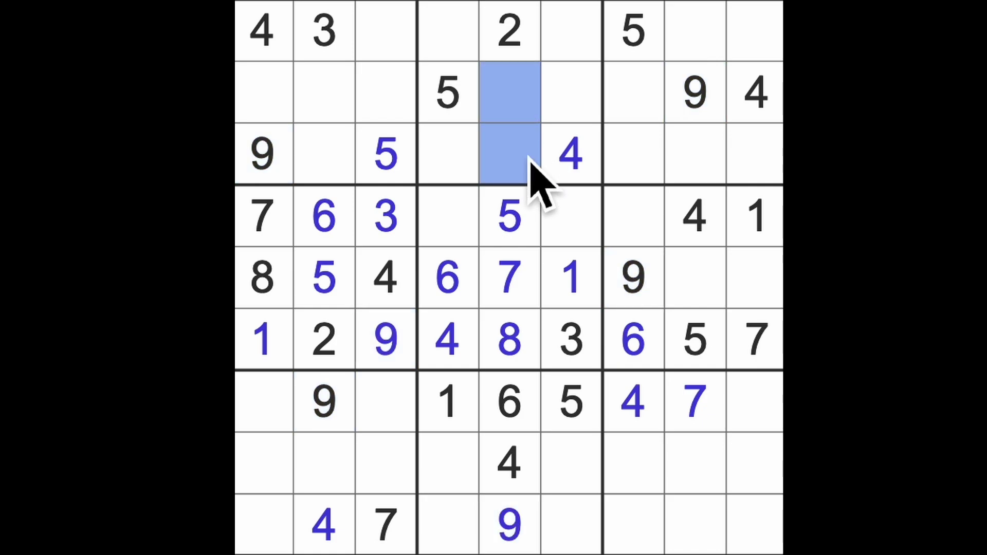
pyautogui.click(635, 276)
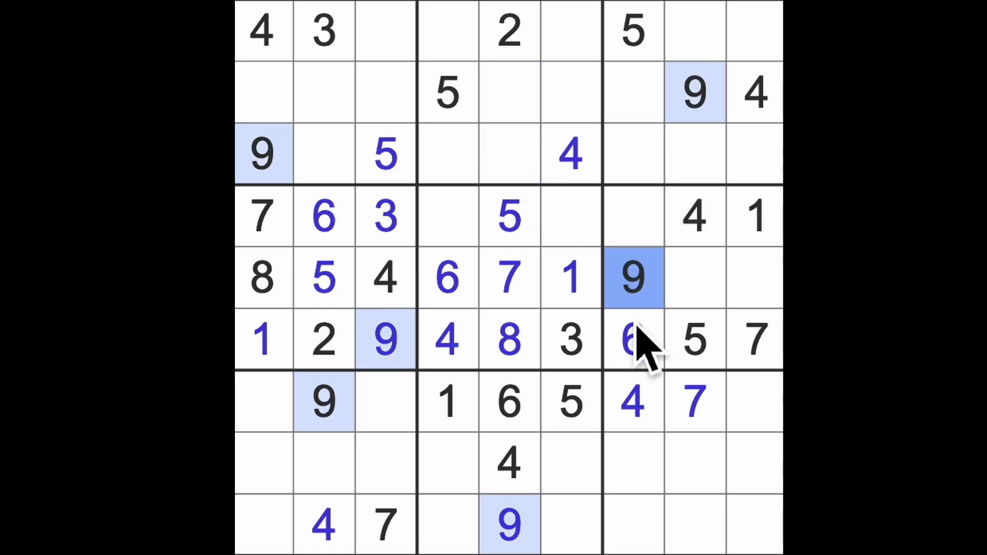
pyautogui.moveTo(643, 357); pyautogui.dragTo(645, 536)
pyautogui.moveTo(694, 93)
pyautogui.mouseDown()
pyautogui.moveTo(717, 424)
pyautogui.moveTo(738, 535)
pyautogui.mouseUp()
pyautogui.moveTo(350, 414); pyautogui.dragTo(756, 409)
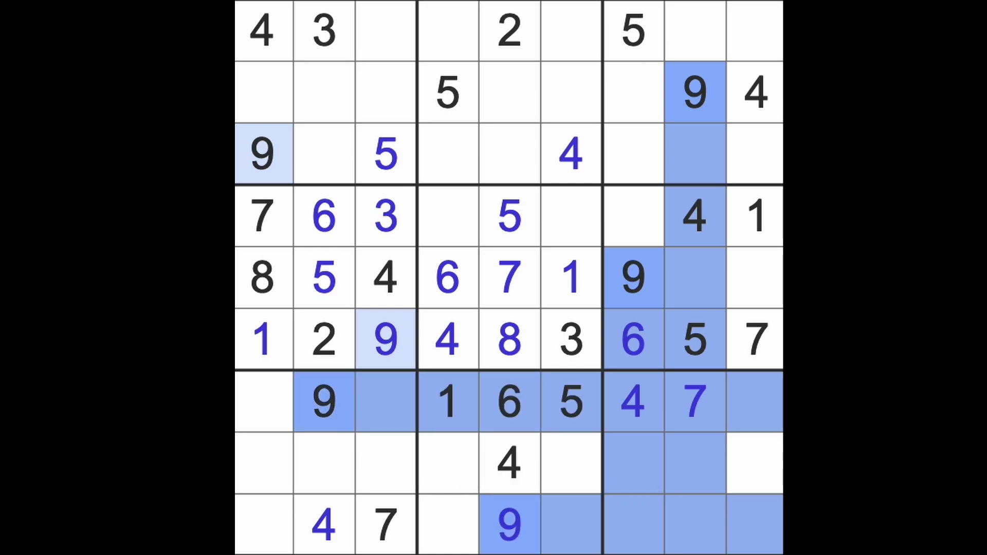
pyautogui.click(769, 482)
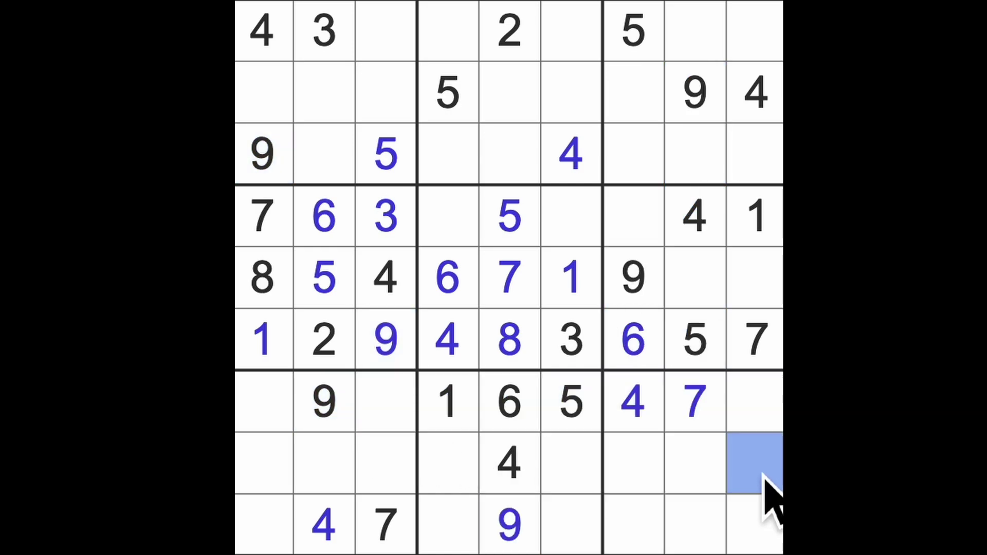
pyautogui.write('9')
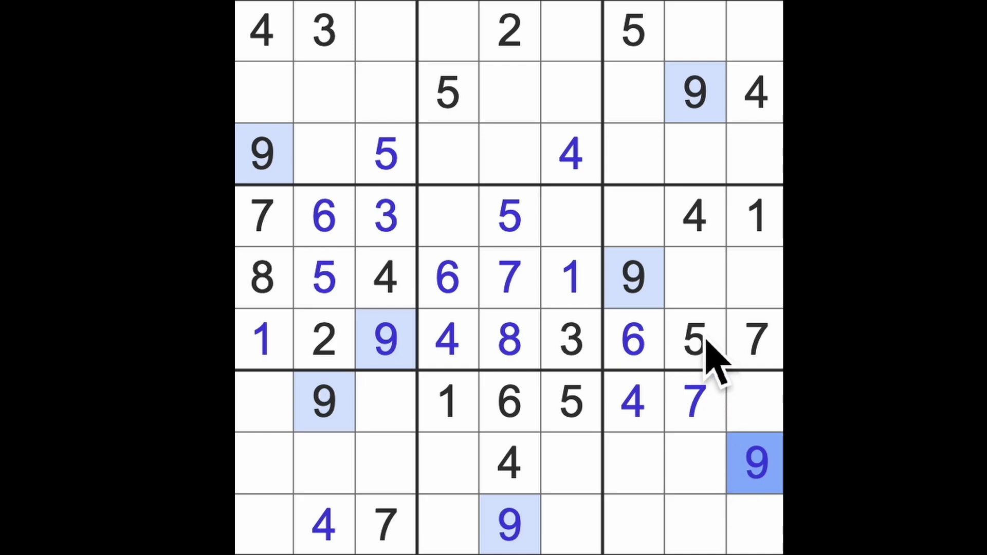
# Trace columns 2, 3 and 8 for 5s and place 5s at r9c9 and r8c1.
pyautogui.moveTo(709, 353); pyautogui.dragTo(704, 548)
pyautogui.moveTo(653, 39)
pyautogui.mouseDown()
pyautogui.moveTo(652, 547)
pyautogui.moveTo(700, 423)
pyautogui.moveTo(758, 405)
pyautogui.mouseUp()
pyautogui.click(770, 530)
pyautogui.write('5')
pyautogui.click(756, 463)
pyautogui.moveTo(772, 512)
pyautogui.mouseDown()
pyautogui.moveTo(315, 529)
pyautogui.moveTo(756, 532)
pyautogui.mouseUp()
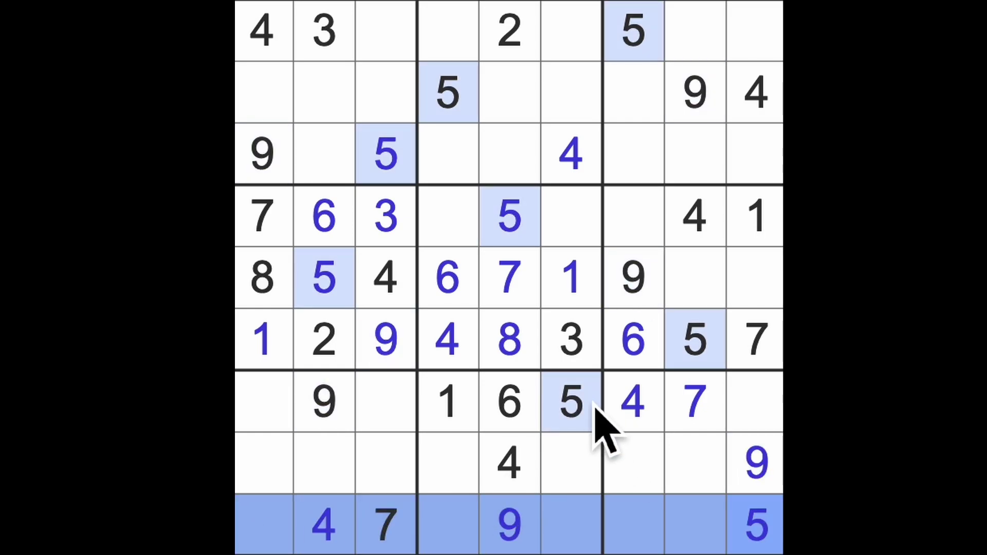
pyautogui.moveTo(595, 419); pyautogui.dragTo(262, 401)
pyautogui.moveTo(325, 300); pyautogui.dragTo(341, 502)
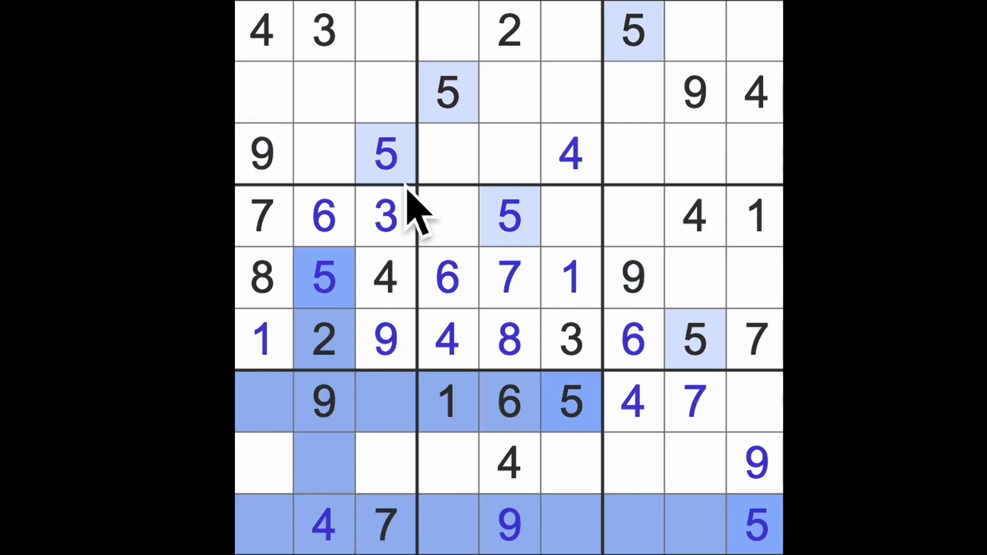
pyautogui.moveTo(386, 154); pyautogui.dragTo(404, 529)
pyautogui.click(283, 469)
pyautogui.write('5')
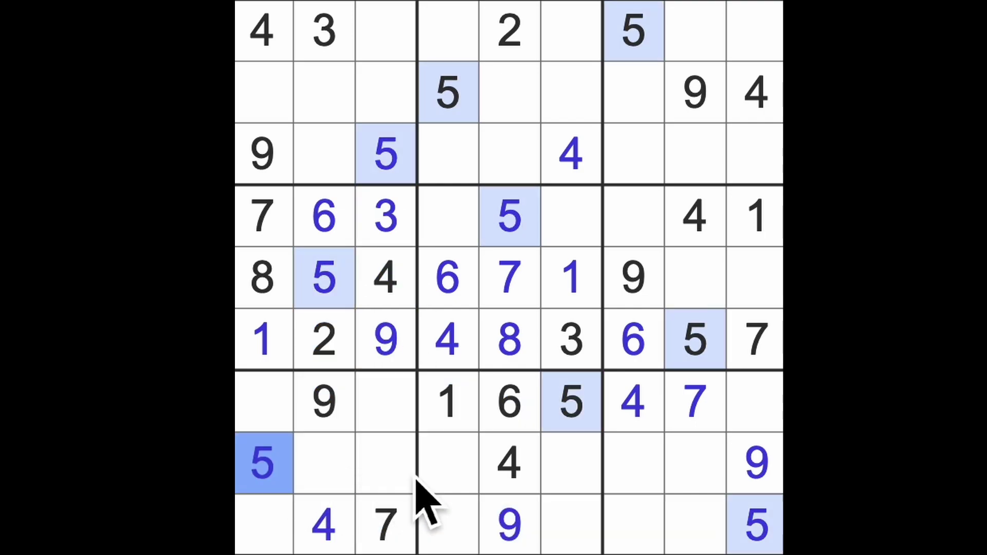
# Clear the highlights, compare row 5's empty cells, and enter a blue 8 at r4c7.
pyautogui.press('Escape')
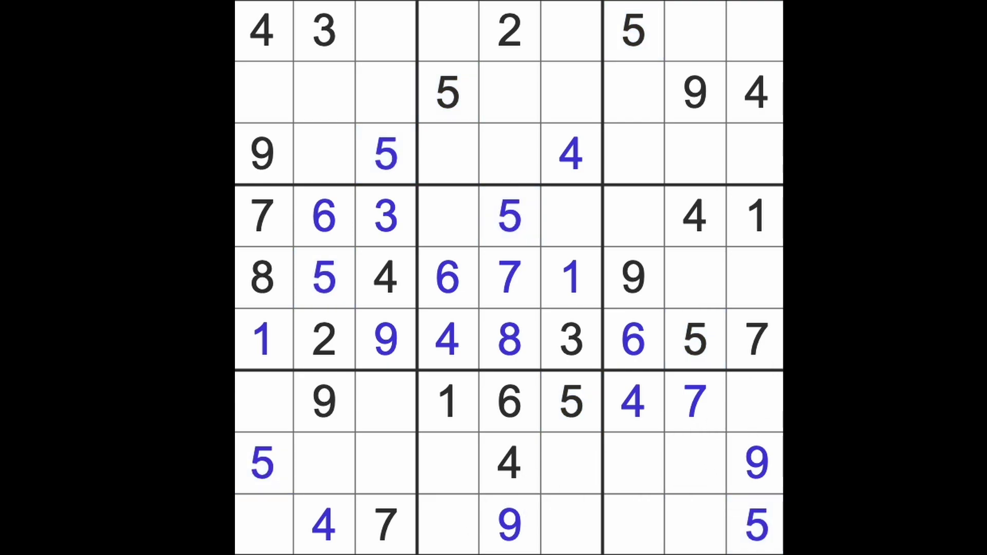
pyautogui.click(638, 236)
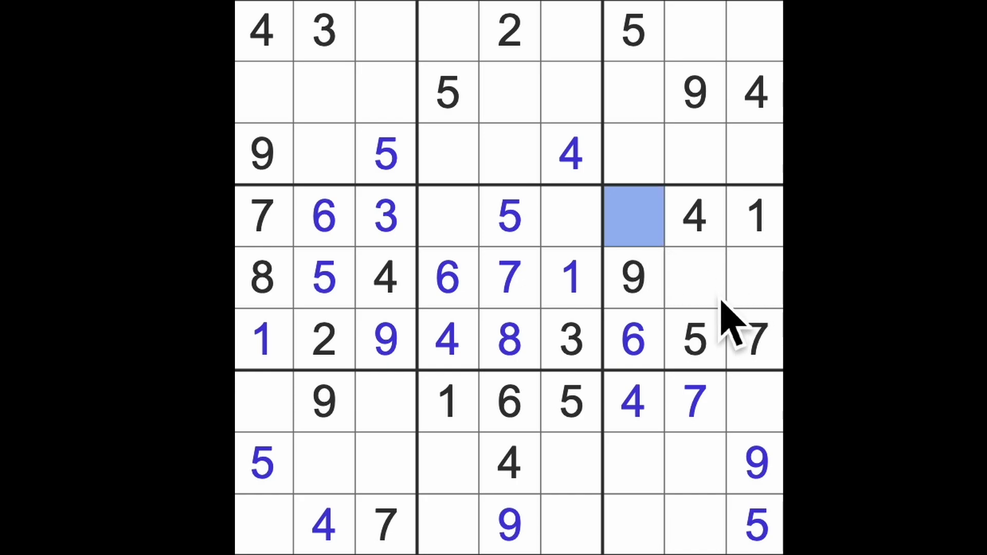
pyautogui.click(722, 300)
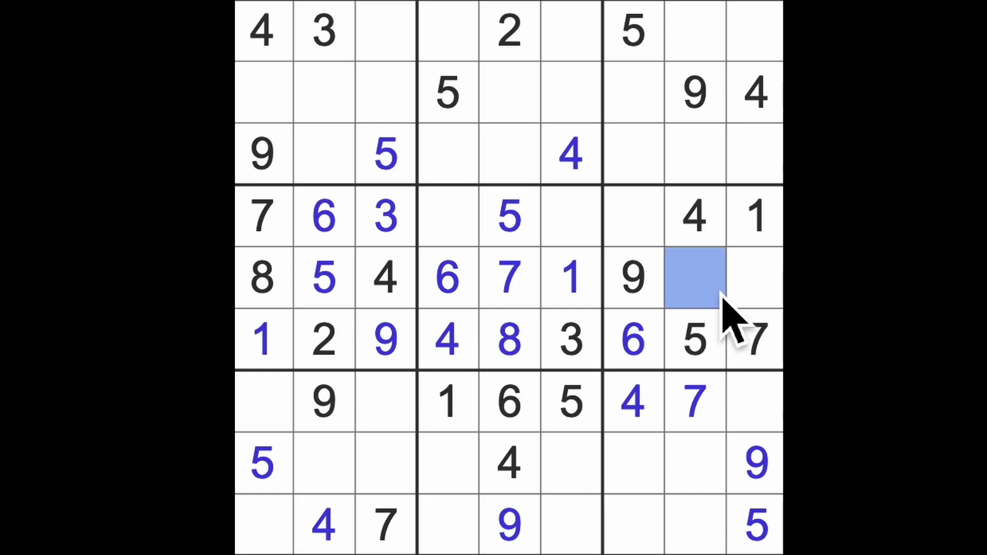
pyautogui.moveTo(722, 295); pyautogui.dragTo(758, 297)
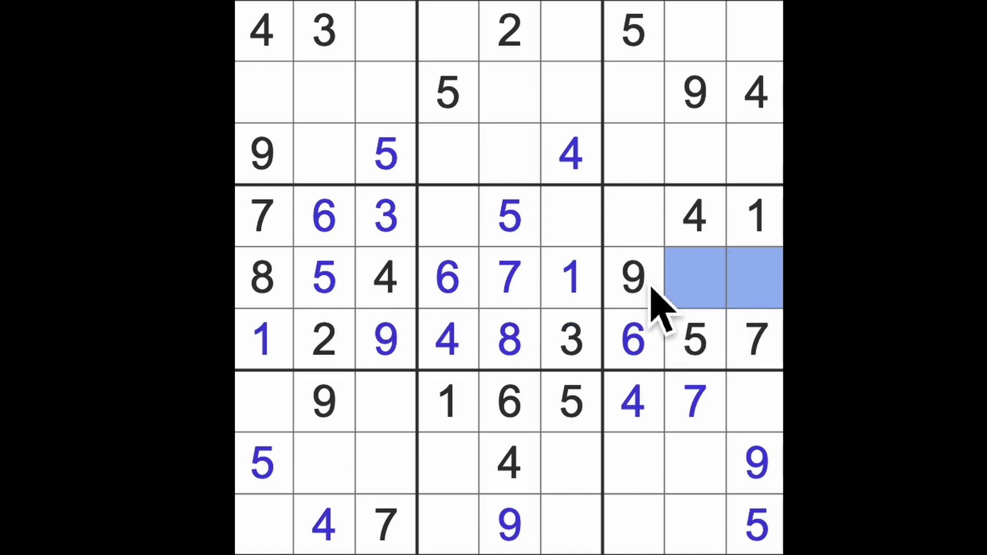
pyautogui.click(646, 233)
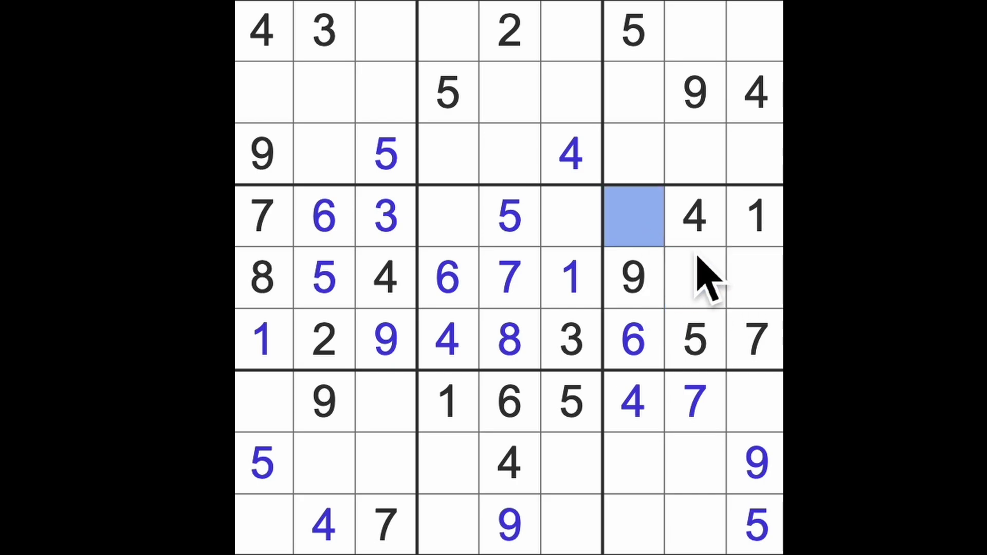
pyautogui.write('8')
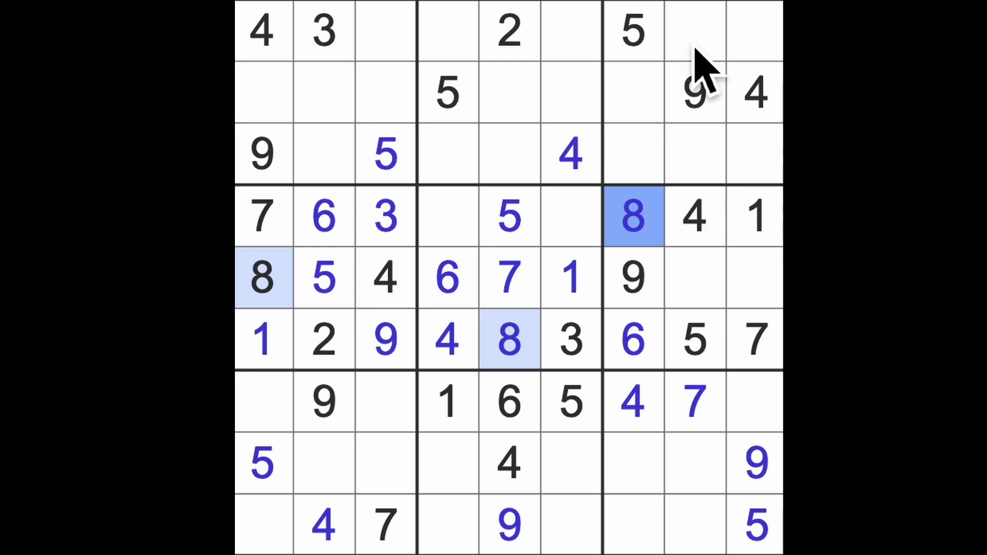
# Compare candidates in the top-middle box, placing 6 at r2c6 and 8 at r3c4.
pyautogui.click(451, 42)
pyautogui.keyDown('ctrl'); pyautogui.click(575, 44); pyautogui.keyUp('ctrl')
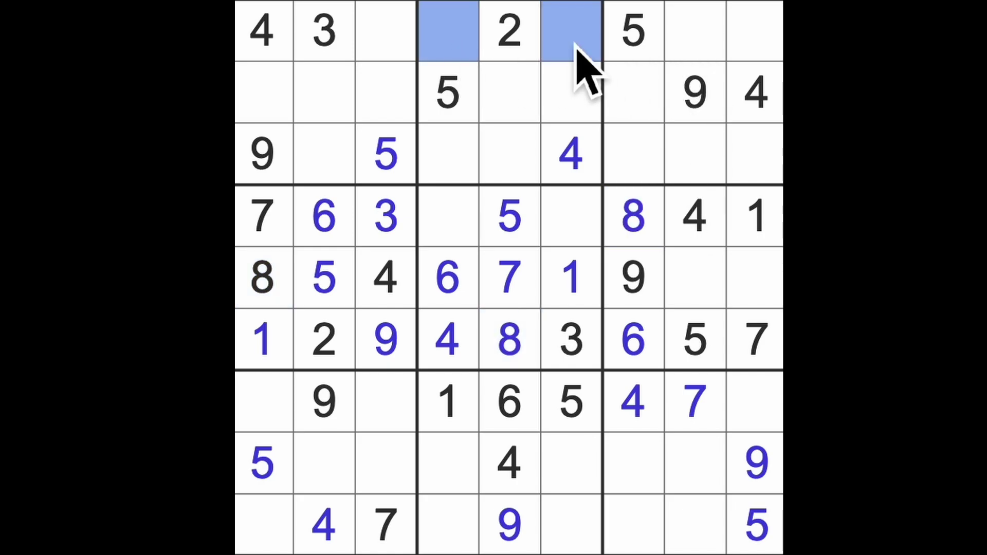
pyautogui.keyDown('ctrl'); pyautogui.click(535, 114); pyautogui.keyUp('ctrl')
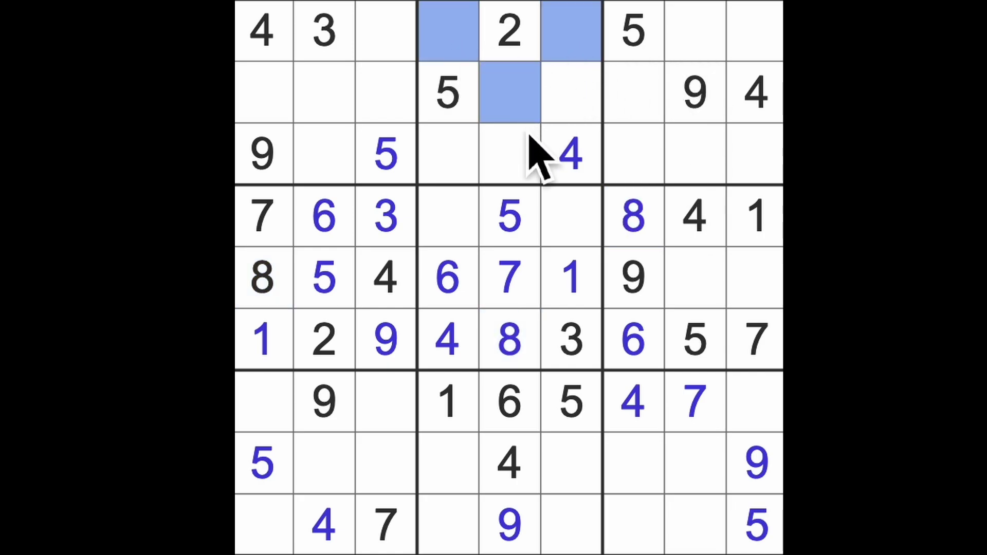
pyautogui.keyDown('ctrl'); pyautogui.click(531, 162); pyautogui.keyUp('ctrl')
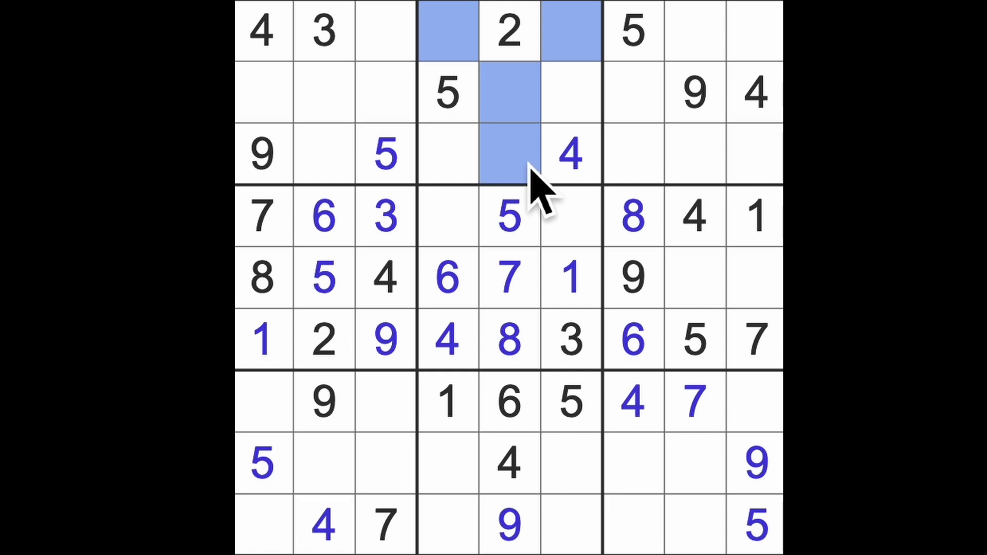
pyautogui.click(569, 117)
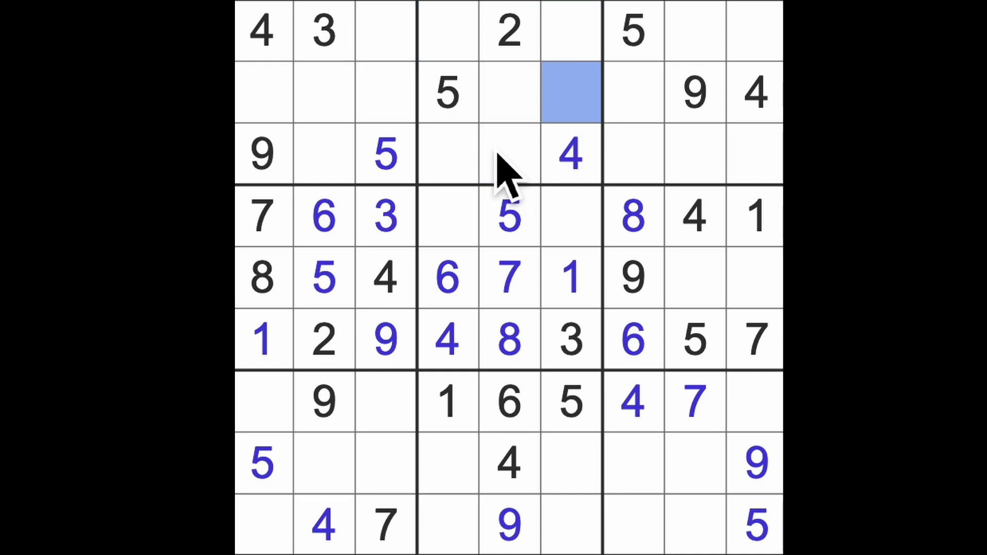
pyautogui.keyDown('ctrl'); pyautogui.click(456, 165); pyautogui.keyUp('ctrl')
pyautogui.click(458, 285)
pyautogui.moveTo(460, 222); pyautogui.dragTo(456, 166)
pyautogui.click(570, 108)
pyautogui.write('6')
pyautogui.click(470, 166)
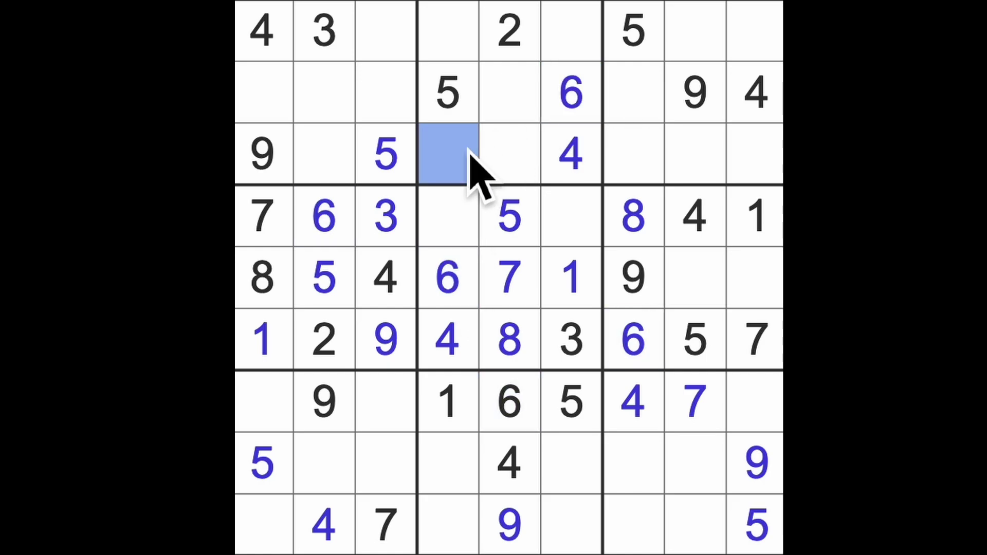
pyautogui.write('8')
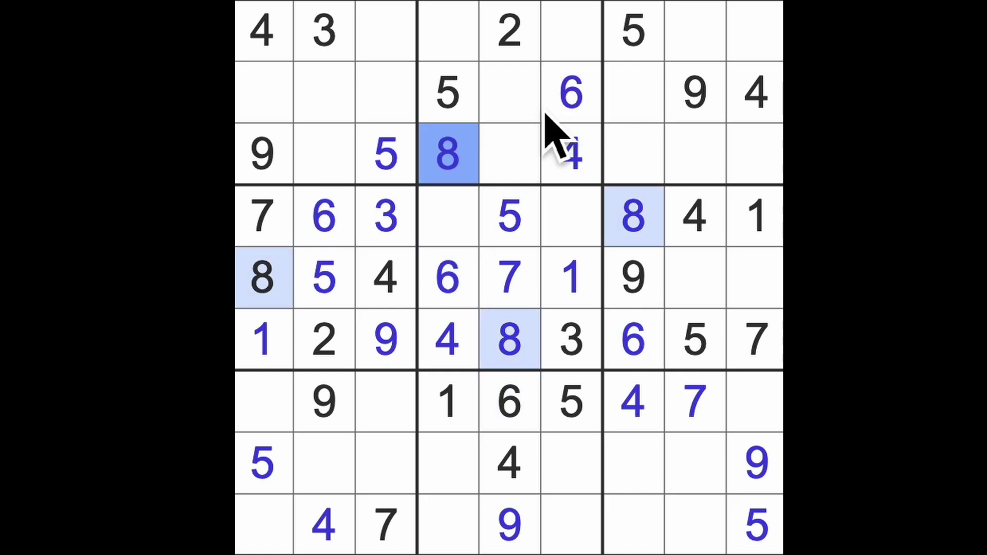
# Trace columns 2 and 3 for 6s and place 6s at r1c3 and r9c1.
pyautogui.moveTo(562, 117); pyautogui.dragTo(332, 165)
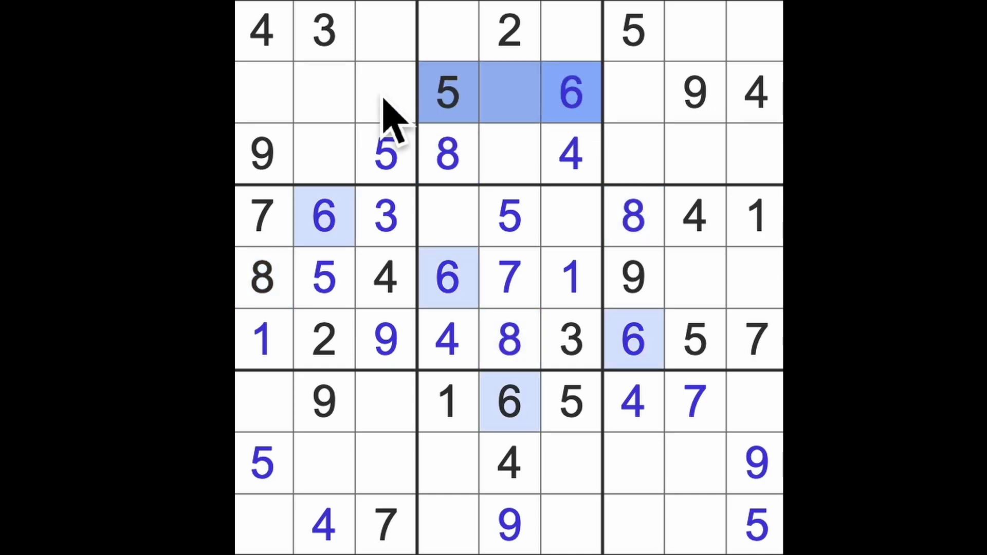
pyautogui.click(392, 56)
pyautogui.write('6')
pyautogui.moveTo(390, 46); pyautogui.dragTo(340, 471)
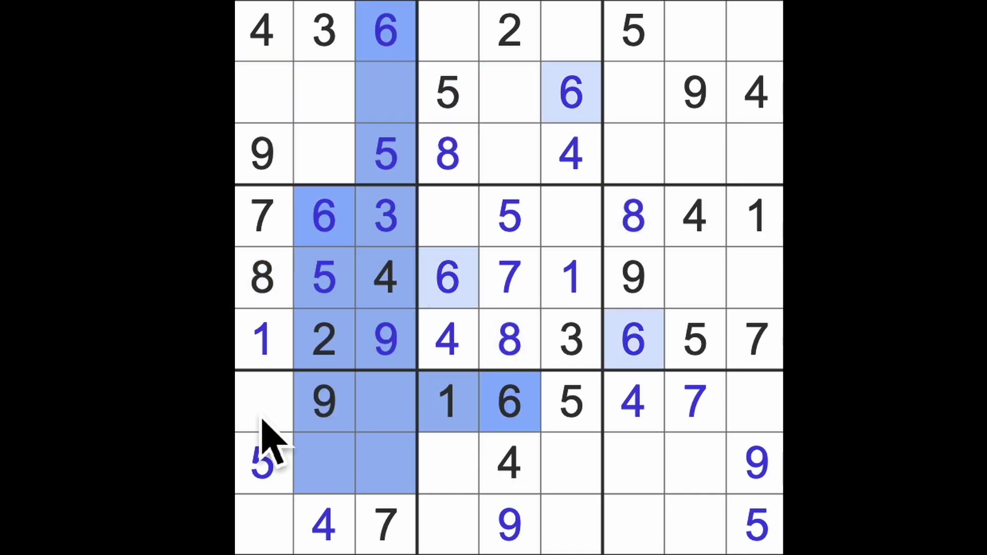
pyautogui.moveTo(509, 455)
pyautogui.mouseDown()
pyautogui.moveTo(270, 546)
pyautogui.moveTo(763, 533)
pyautogui.mouseUp()
pyautogui.click(274, 536)
pyautogui.write('6')
# Trace row 7 and columns 7–8, then place 6s at r8c8 and r3c9.
pyautogui.moveTo(514, 409); pyautogui.dragTo(771, 409)
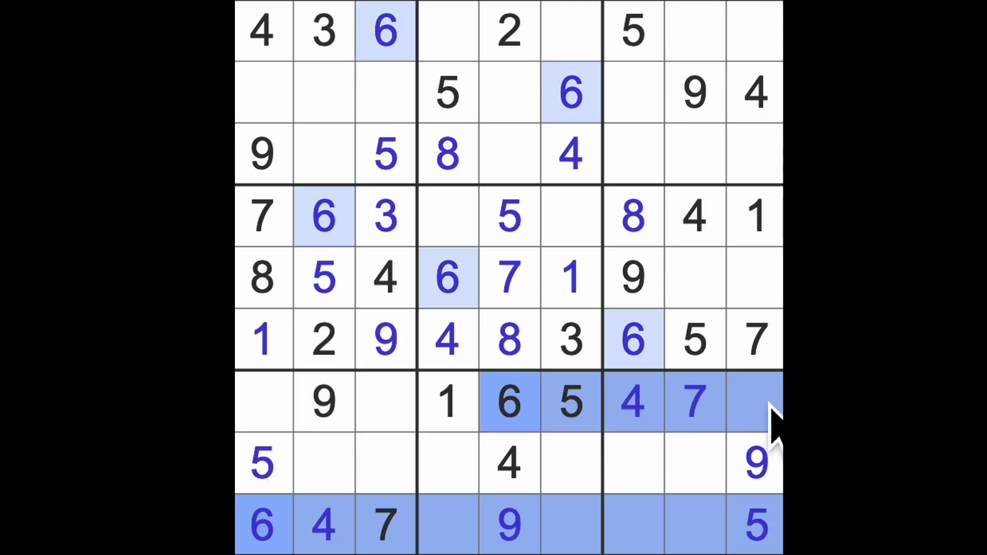
pyautogui.click(702, 467)
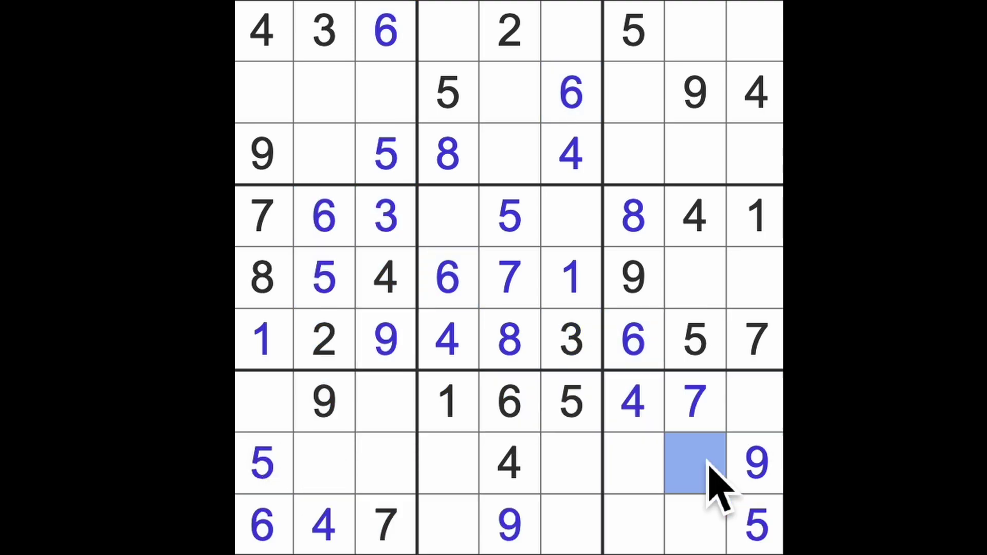
pyautogui.write('6')
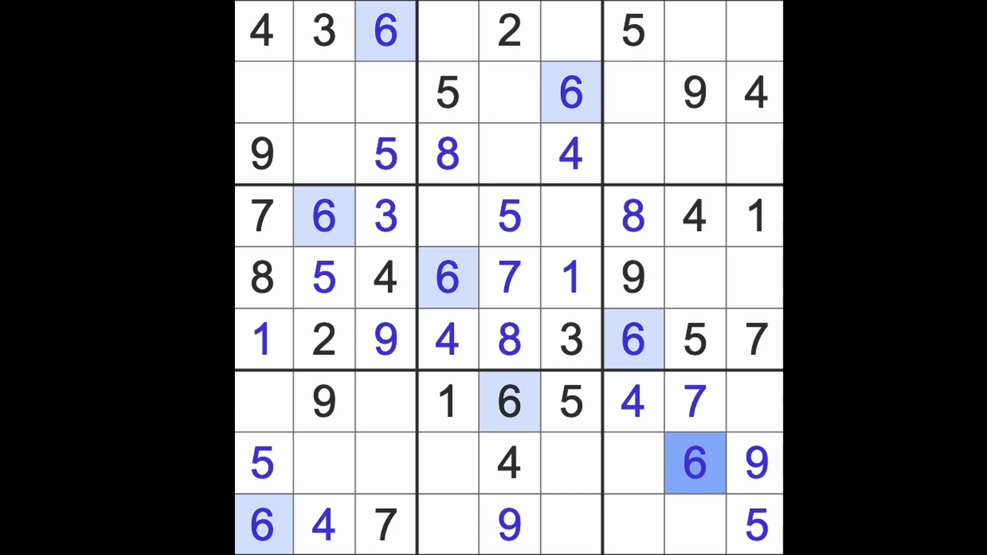
pyautogui.moveTo(698, 459)
pyautogui.mouseDown()
pyautogui.moveTo(639, 124)
pyautogui.moveTo(419, 54)
pyautogui.mouseUp()
pyautogui.click(749, 162)
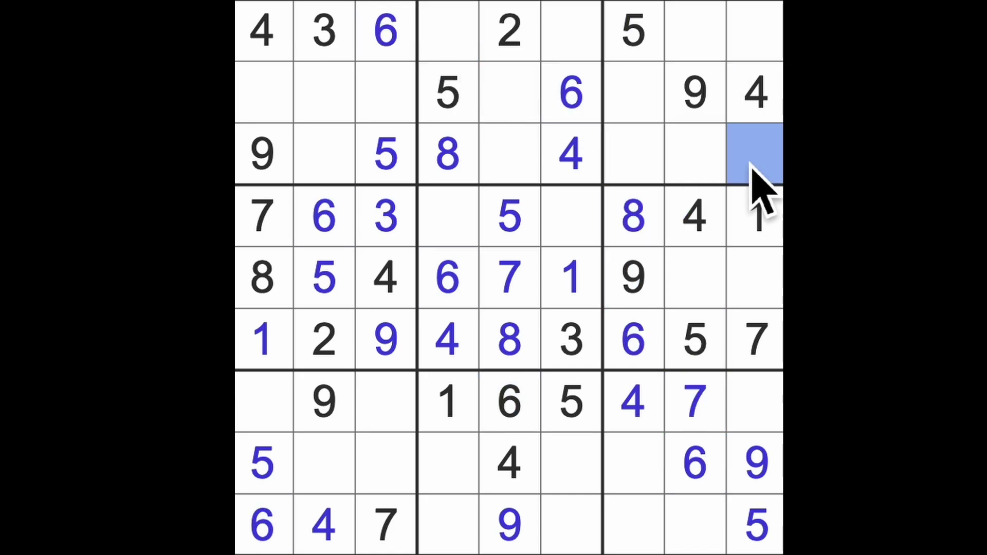
pyautogui.write('6')
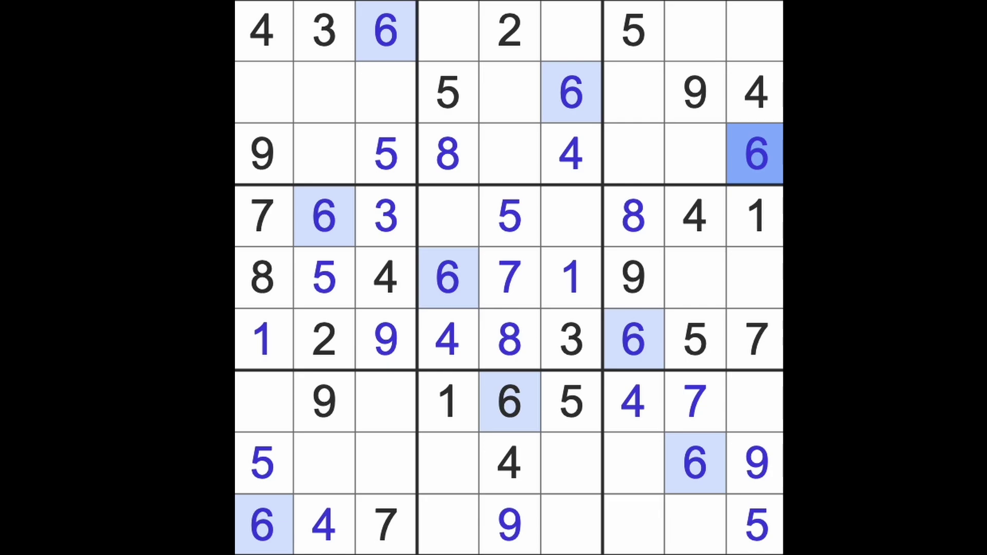
pyautogui.press('Escape')
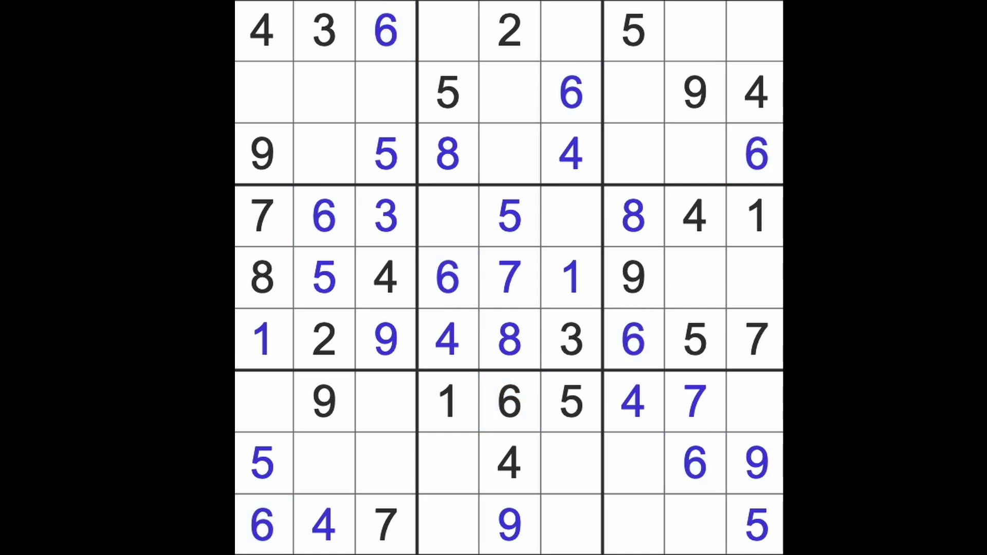
# Highlight the 1s, trace columns 4 and 6, enter 1 at r1c8, then select r1c6 and r1c4.
pyautogui.click(779, 224)
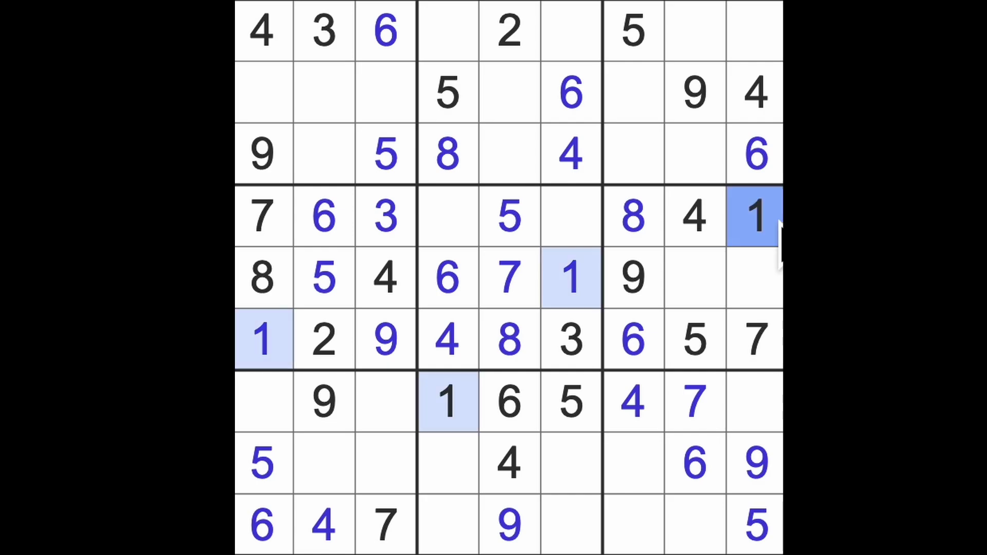
pyautogui.moveTo(463, 404); pyautogui.dragTo(459, 34)
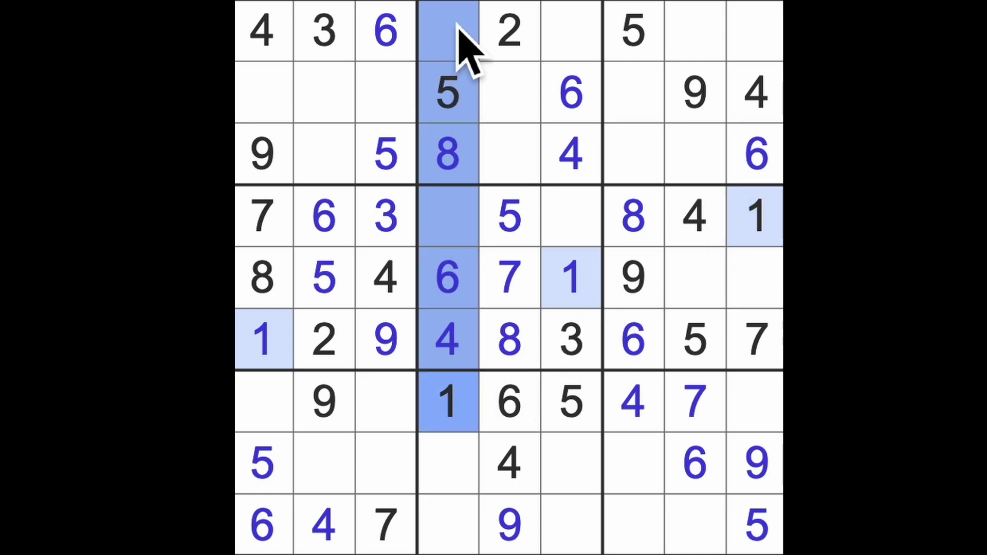
pyautogui.moveTo(578, 298)
pyautogui.mouseDown()
pyautogui.moveTo(595, 213)
pyautogui.moveTo(700, 176)
pyautogui.moveTo(771, 247)
pyautogui.moveTo(718, 39)
pyautogui.mouseUp()
pyautogui.click(698, 31)
pyautogui.write('1')
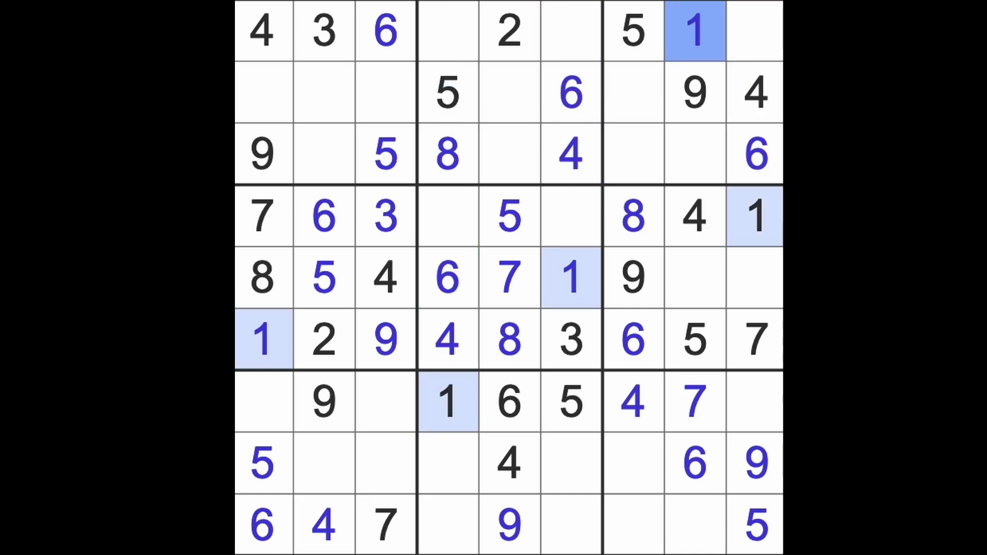
pyautogui.click(586, 43)
pyautogui.keyDown('ctrl'); pyautogui.click(466, 42); pyautogui.keyUp('ctrl')
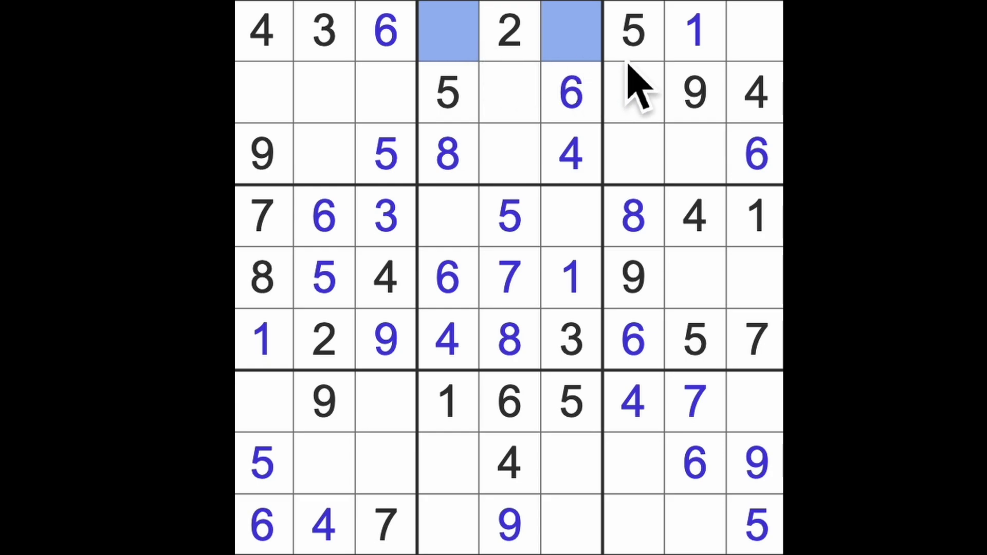
# Trace columns 7 and 9 for 8s and place an 8 at row 9, column 8.
pyautogui.click(767, 48)
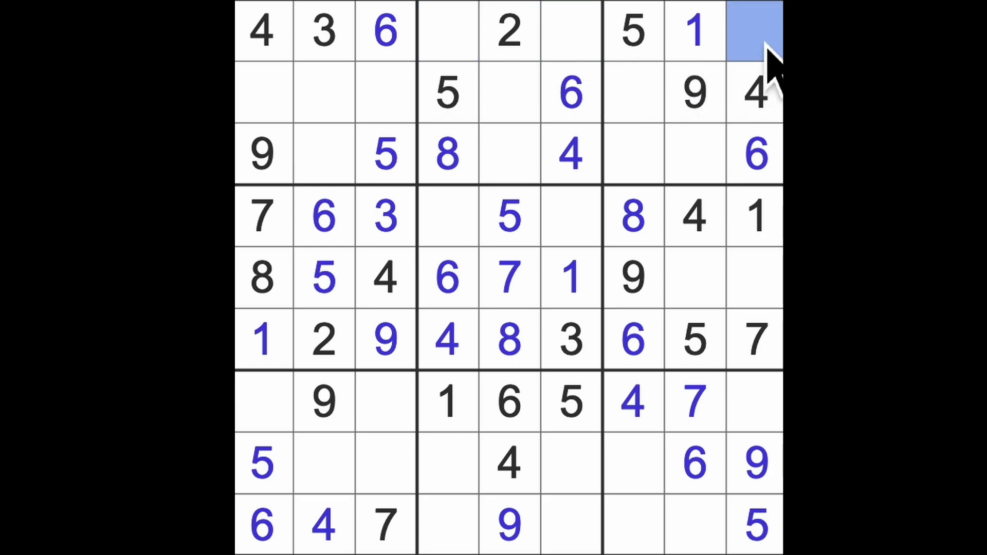
pyautogui.write('8')
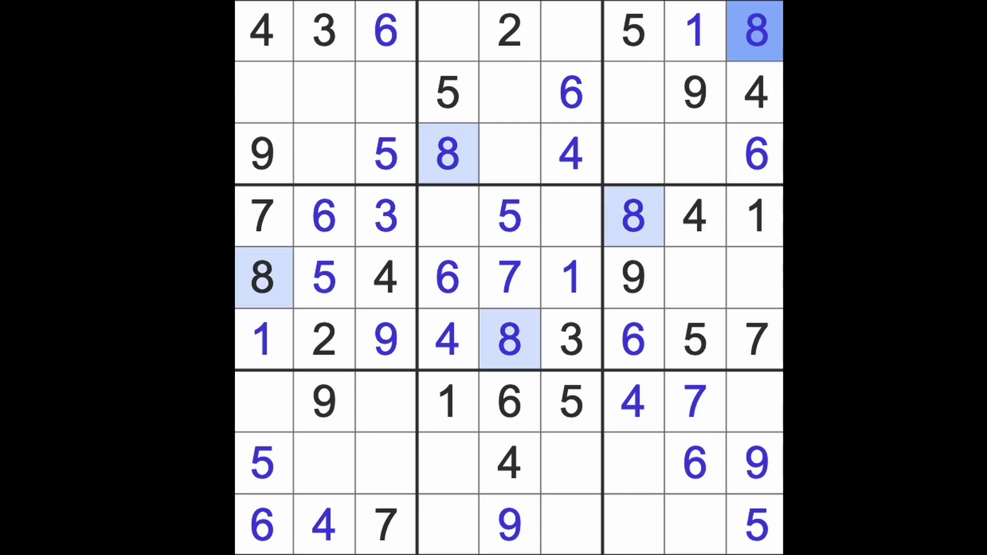
pyautogui.moveTo(771, 55)
pyautogui.mouseDown()
pyautogui.moveTo(772, 309)
pyautogui.moveTo(759, 410)
pyautogui.mouseUp()
pyautogui.moveTo(633, 216); pyautogui.dragTo(656, 486)
pyautogui.click(698, 524)
pyautogui.write('8')
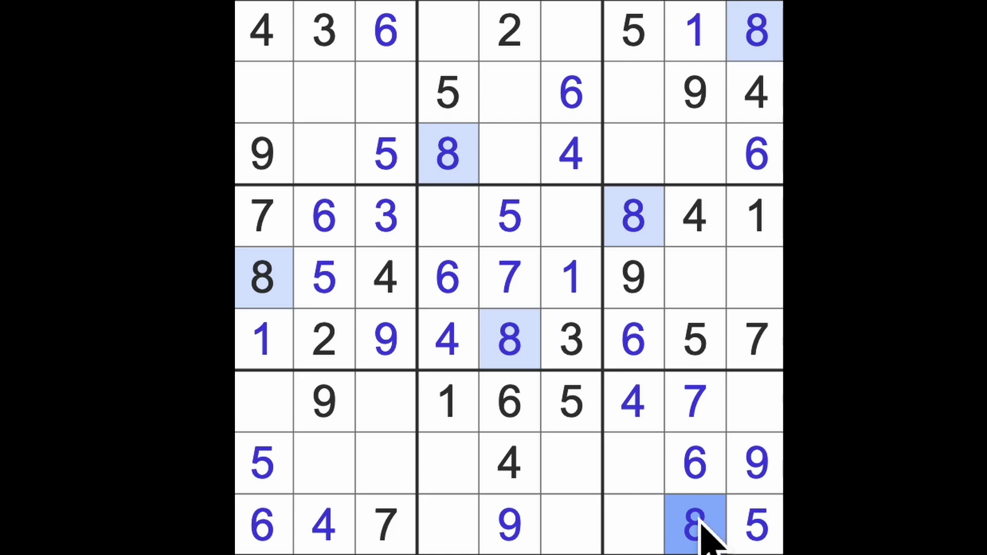
pyautogui.moveTo(698, 532); pyautogui.dragTo(386, 528)
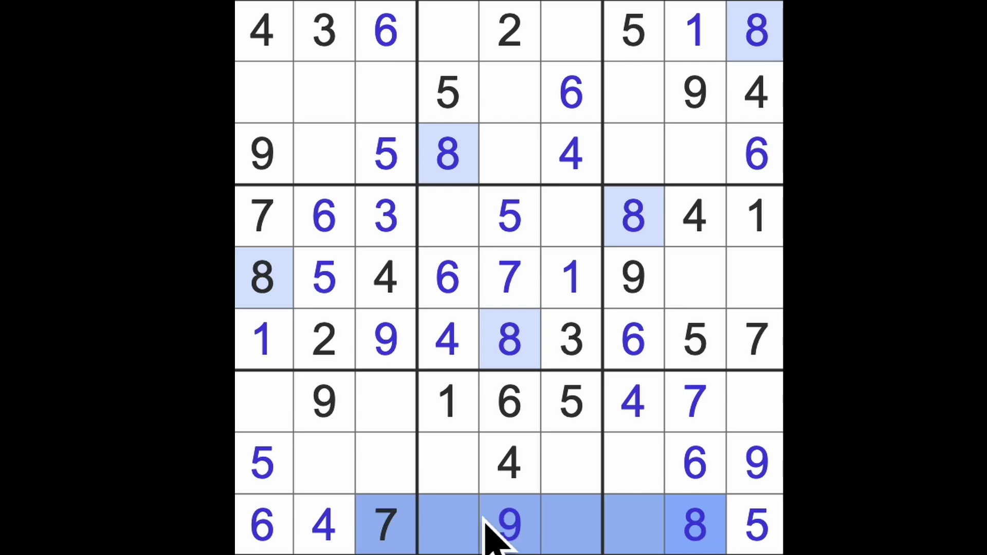
# Trace column 4, row 8 and column 1, placing 8s at r8c6 and r7c3.
pyautogui.moveTo(455, 216); pyautogui.dragTo(455, 463)
pyautogui.click(562, 485)
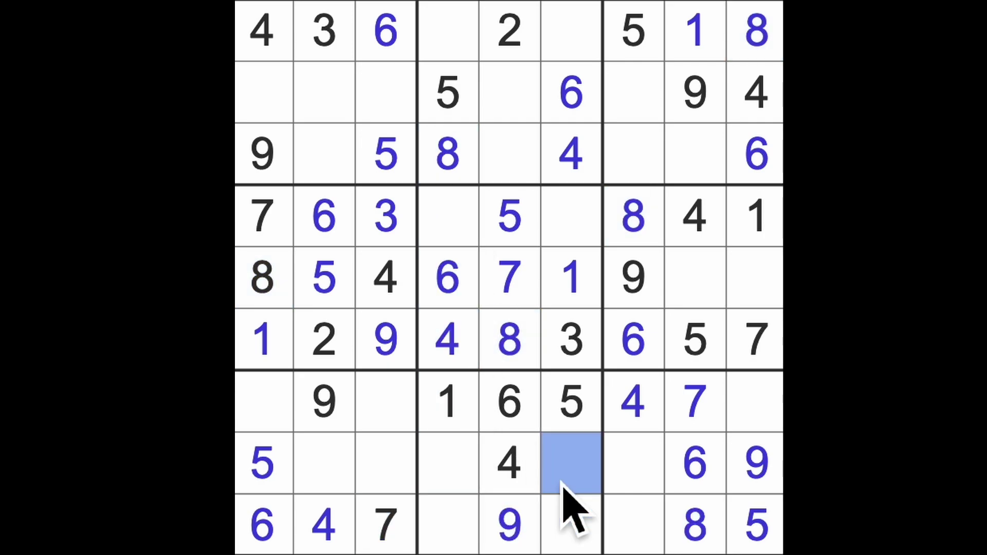
pyautogui.write('8')
pyautogui.moveTo(522, 490); pyautogui.dragTo(342, 485)
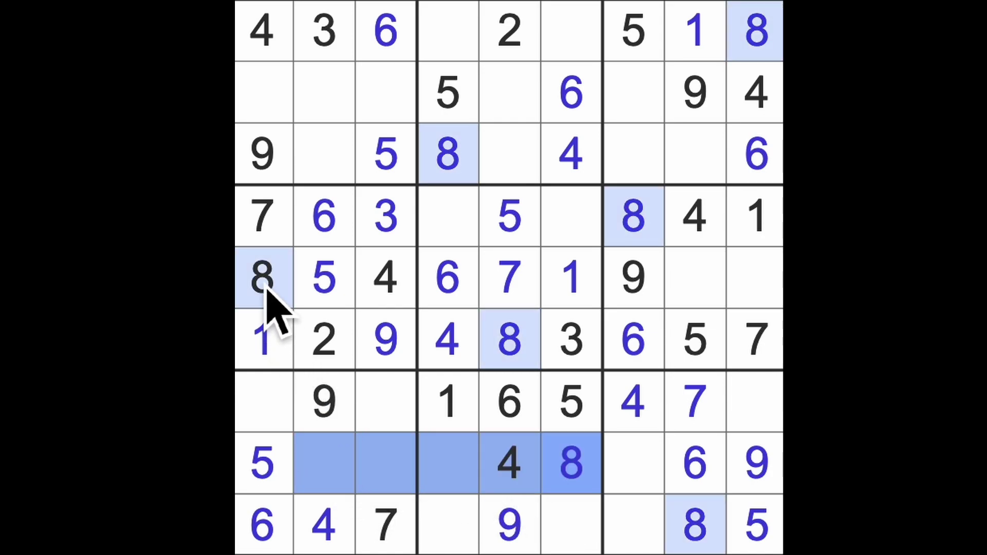
pyautogui.moveTo(275, 308); pyautogui.dragTo(355, 436)
pyautogui.click(389, 408)
pyautogui.write('8')
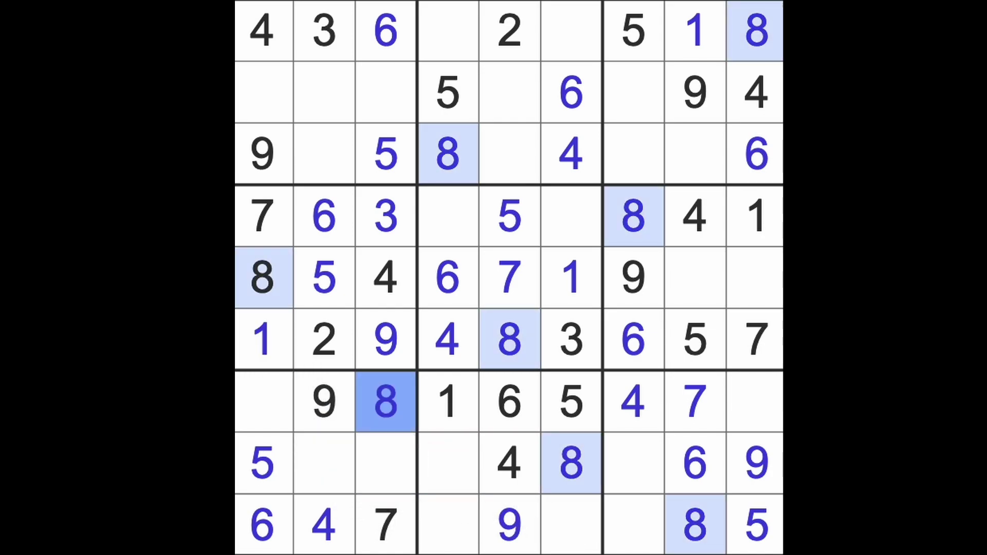
# Trace columns 3 and 1 upward and enter the last 8 at r2c2.
pyautogui.moveTo(396, 429); pyautogui.dragTo(396, 112)
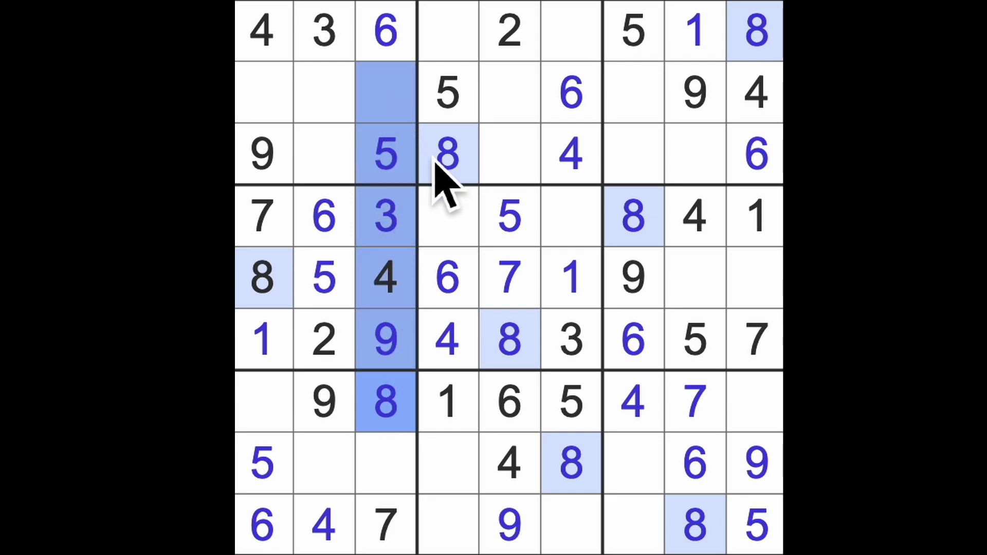
pyautogui.keyDown('ctrl'); pyautogui.moveTo(265, 286); pyautogui.dragTo(262, 35); pyautogui.keyUp('ctrl')
pyautogui.keyDown('ctrl'); pyautogui.click(452, 158); pyautogui.keyUp('ctrl')
pyautogui.click(335, 122)
pyautogui.write('8')
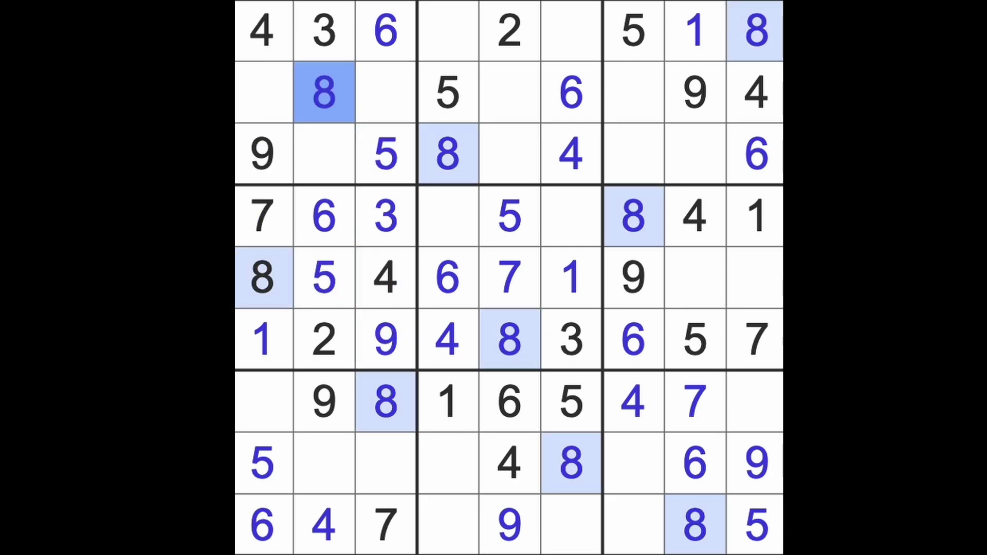
# Enter a 7 at r3c2 and a 1 at r8c2.
pyautogui.moveTo(283, 236); pyautogui.dragTo(288, 120)
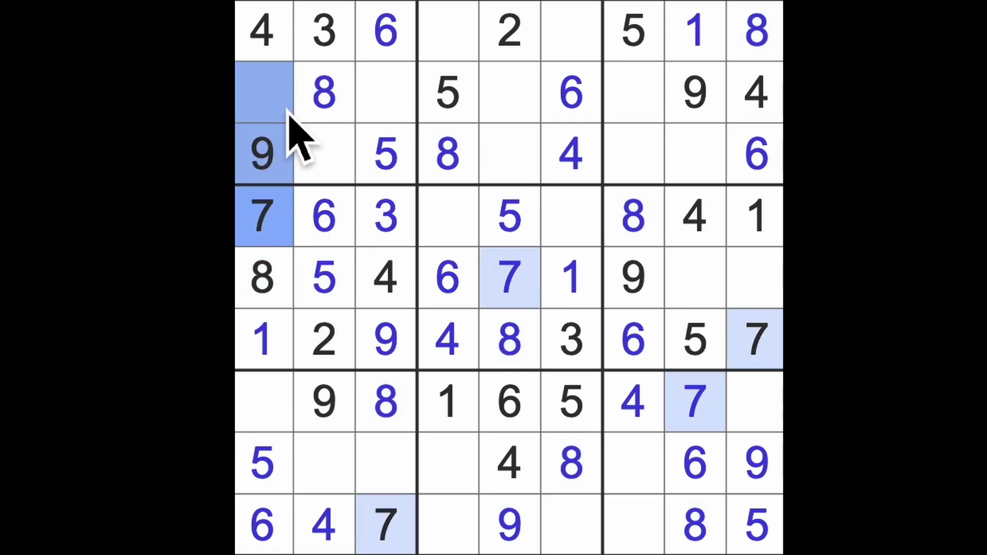
pyautogui.keyDown('ctrl'); pyautogui.moveTo(408, 532); pyautogui.dragTo(407, 100); pyautogui.keyUp('ctrl')
pyautogui.click(351, 162)
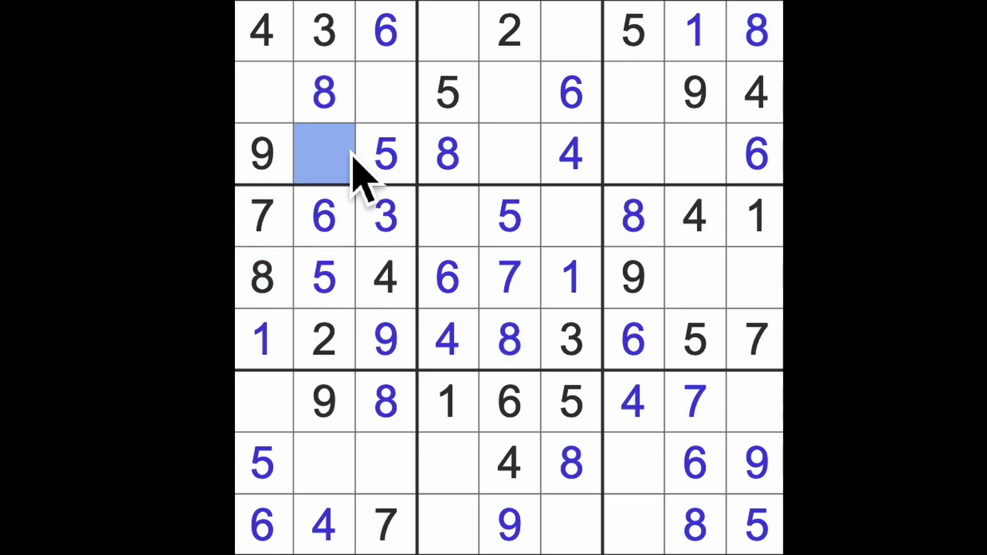
pyautogui.write('7')
pyautogui.click(335, 491)
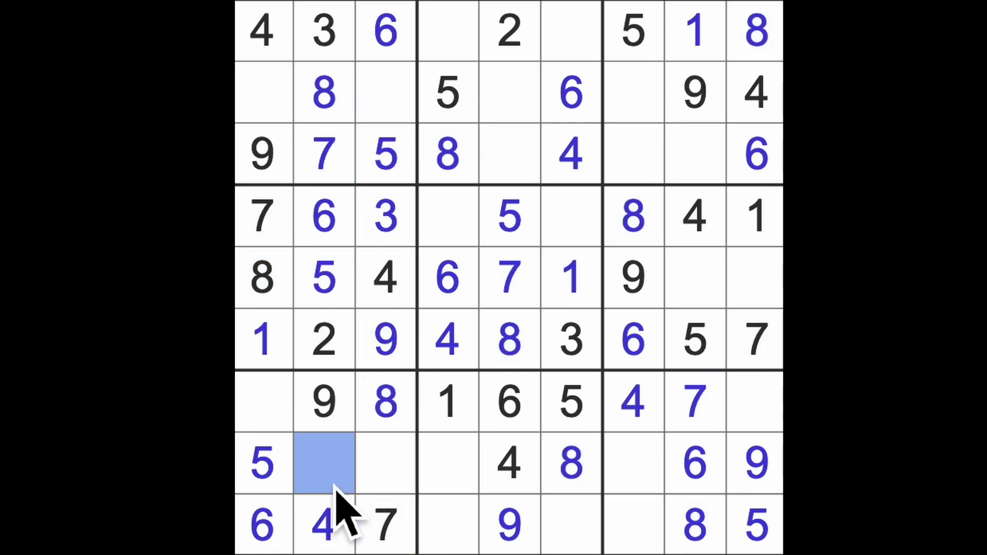
pyautogui.write('1')
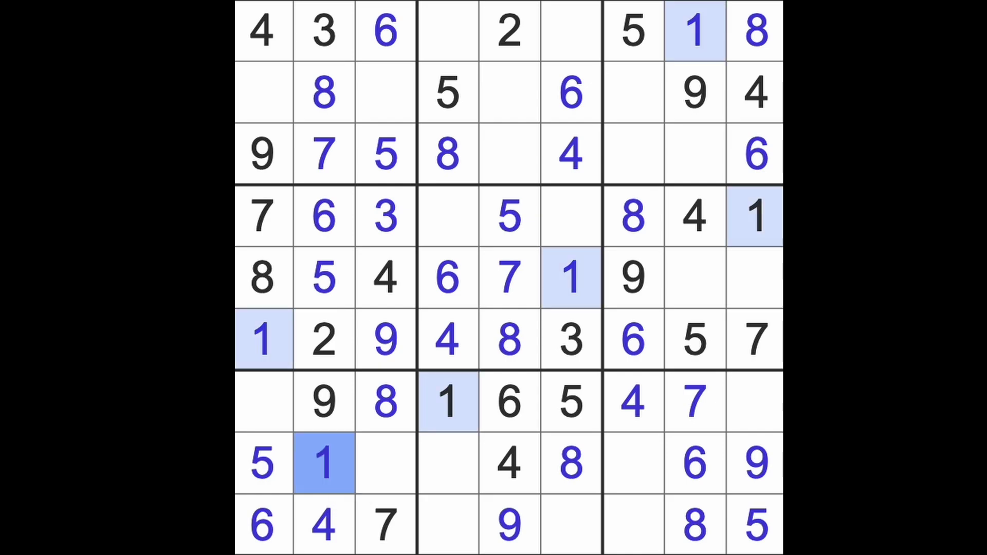
# Place 1s at r9c7, r2c3 and r3c5, completing all nine 1s.
pyautogui.moveTo(326, 463); pyautogui.dragTo(662, 460)
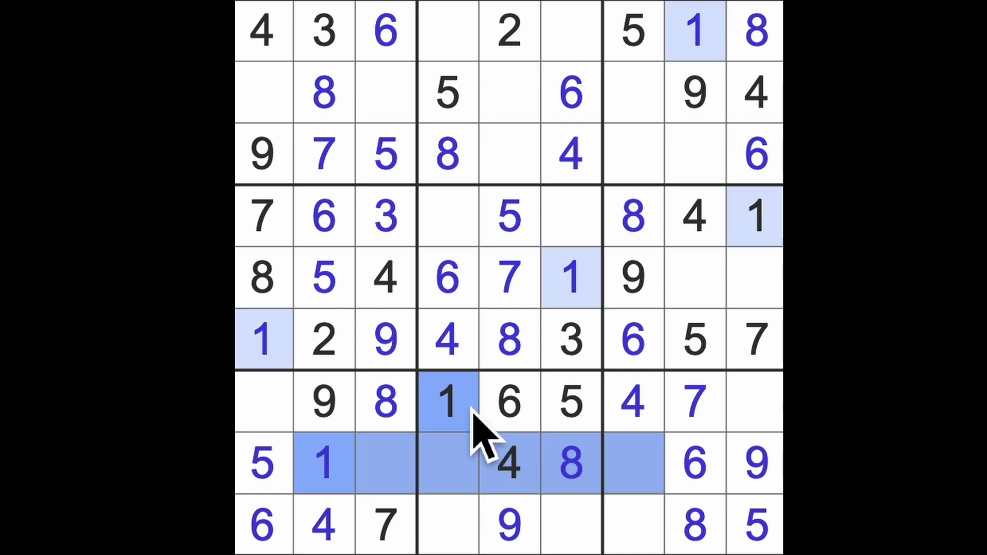
pyautogui.moveTo(478, 417); pyautogui.dragTo(760, 441)
pyautogui.click(633, 529)
pyautogui.write('1')
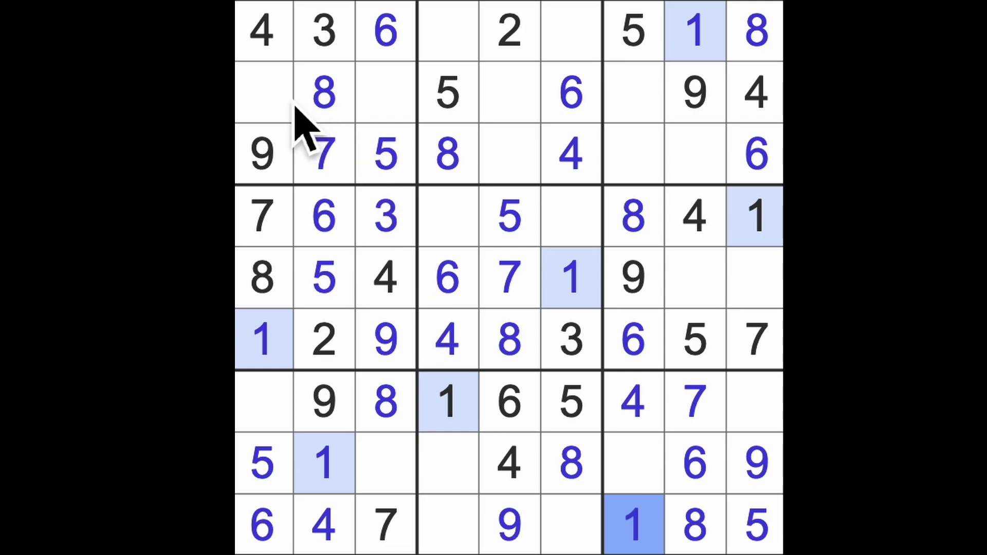
pyautogui.moveTo(281, 341); pyautogui.dragTo(282, 124)
pyautogui.click(388, 111)
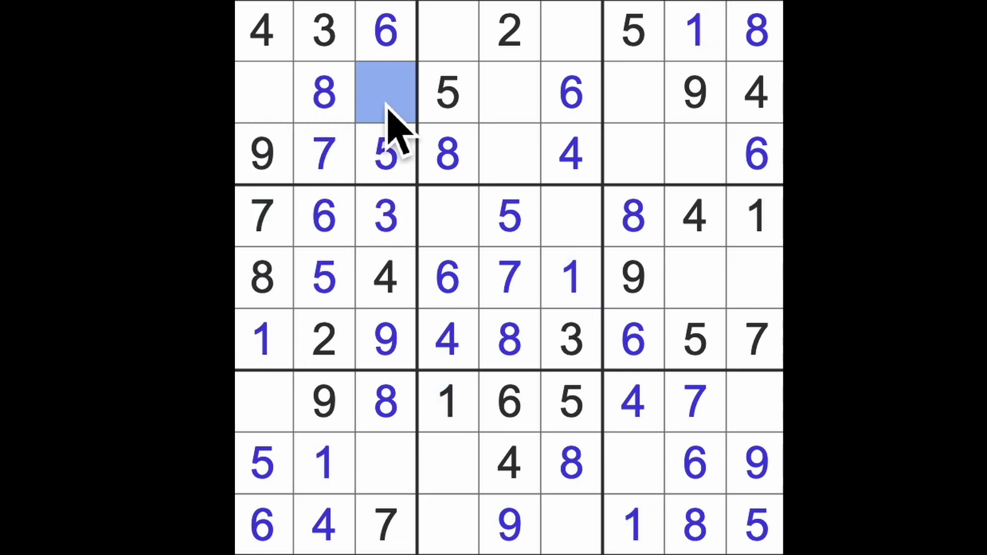
pyautogui.write('1')
pyautogui.moveTo(389, 111)
pyautogui.mouseDown()
pyautogui.moveTo(469, 126)
pyautogui.moveTo(727, 66)
pyautogui.moveTo(592, 44)
pyautogui.moveTo(527, 135)
pyautogui.mouseUp()
pyautogui.click(526, 154)
pyautogui.write('1')
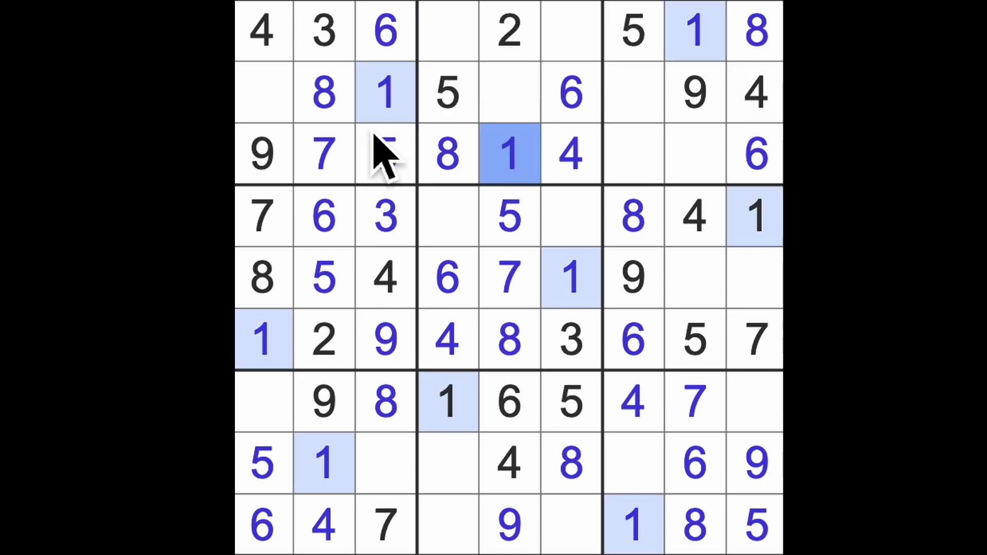
# Enter 2s at r2c1, r8c3, r7c9, r5c8 and r3c7, plus a 3 at r7c1.
pyautogui.click(262, 110)
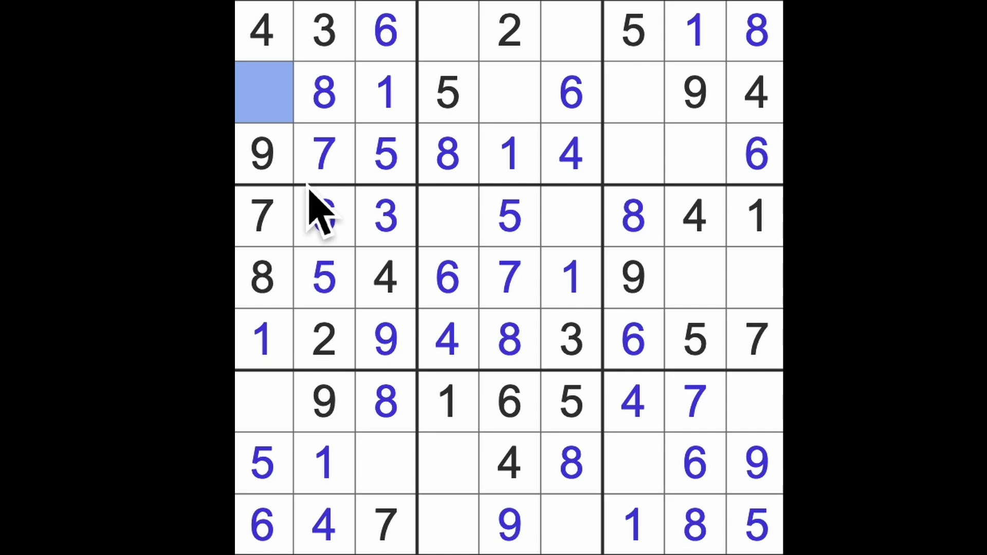
pyautogui.write('2')
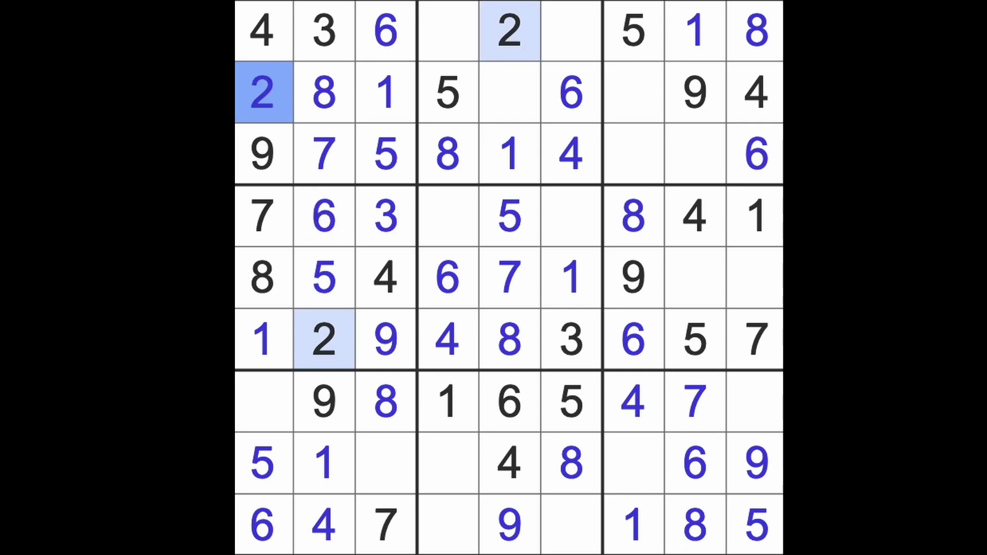
pyautogui.click(388, 458)
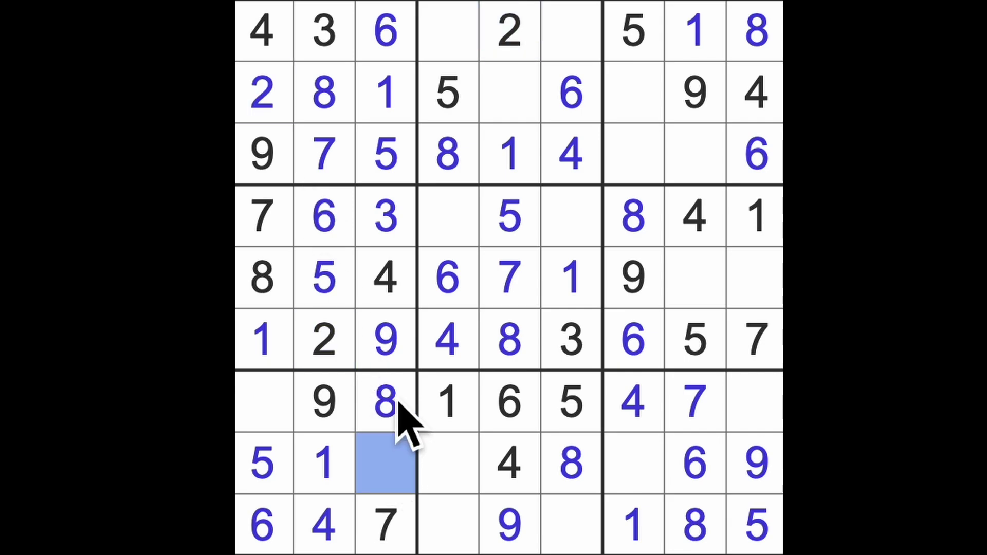
pyautogui.write('2')
pyautogui.click(284, 407)
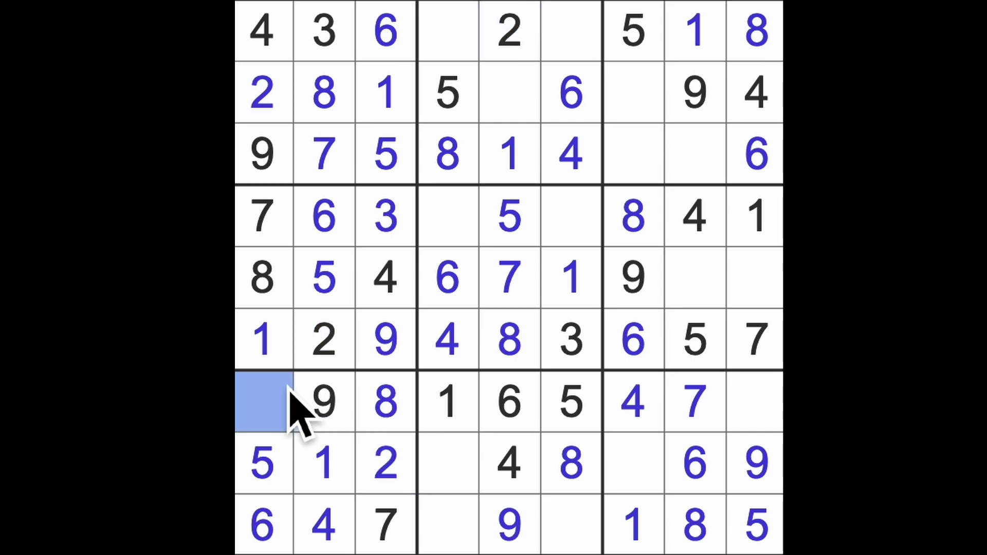
pyautogui.write('3')
pyautogui.click(756, 420)
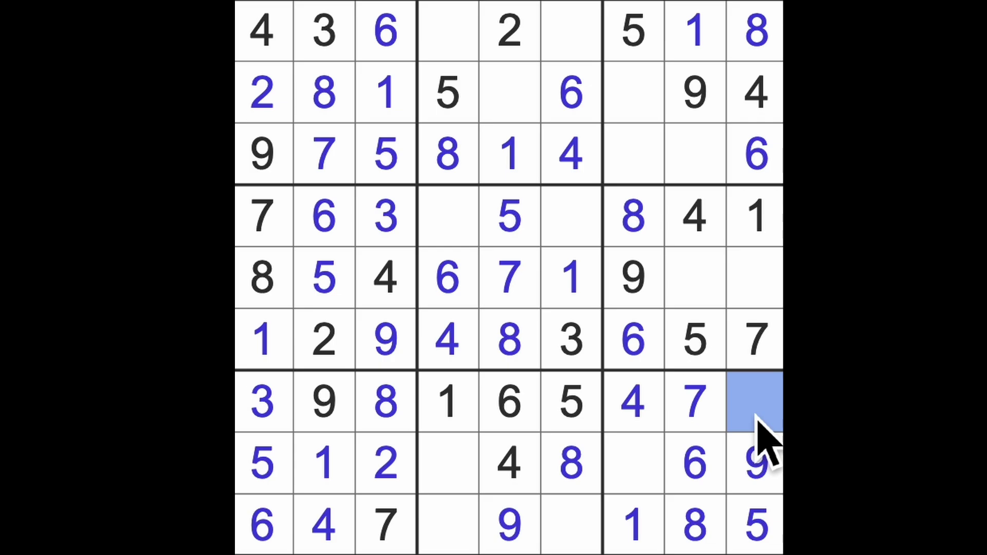
pyautogui.write('2')
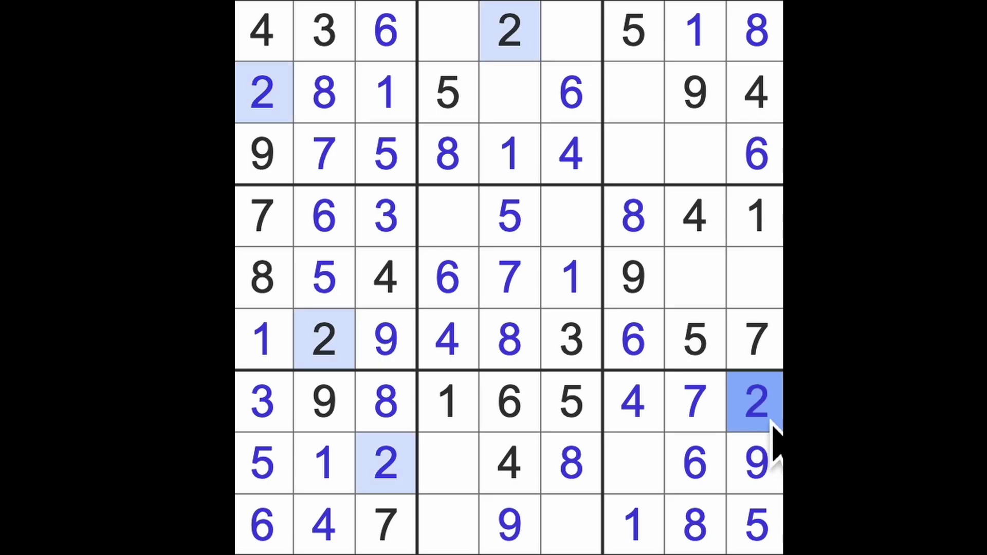
pyautogui.click(722, 292)
pyautogui.write('2')
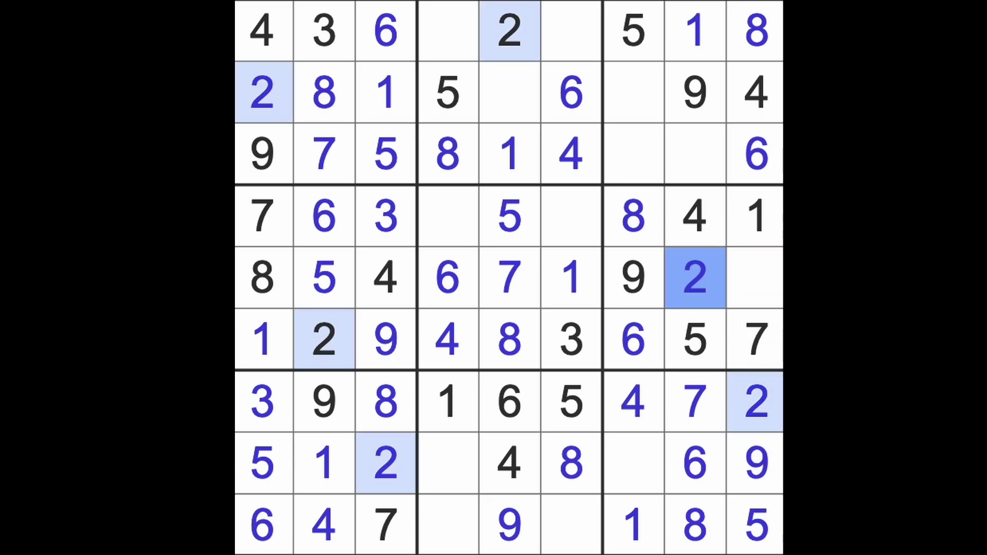
pyautogui.moveTo(709, 286); pyautogui.dragTo(648, 150)
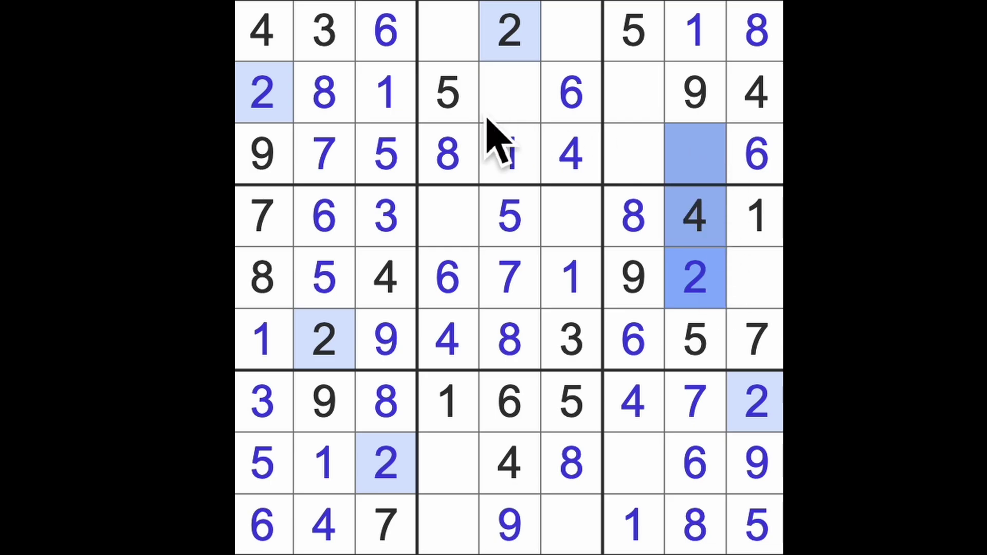
pyautogui.click(647, 158)
pyautogui.write('2')
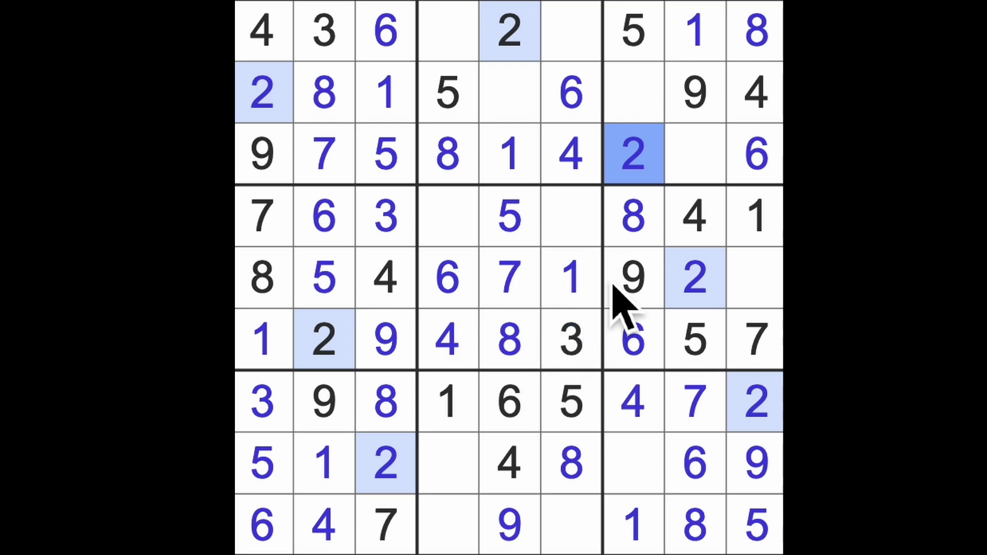
# Place 3s at r3c8, r5c9 and r8c7.
pyautogui.click(691, 178)
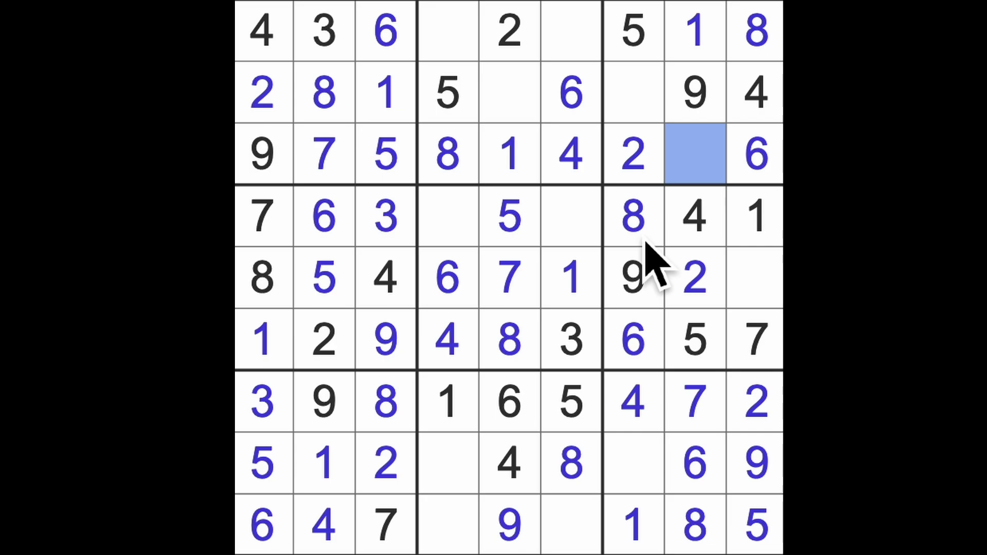
pyautogui.write('3')
pyautogui.click(758, 287)
pyautogui.write('3')
pyautogui.click(641, 475)
pyautogui.write('3')
pyautogui.moveTo(640, 479)
pyautogui.mouseDown()
pyautogui.moveTo(451, 462)
pyautogui.moveTo(547, 540)
pyautogui.mouseUp()
# Fill a 3 at r9c4, then fill the empty cells r2c5 and r2c7.
pyautogui.click(458, 532)
pyautogui.write('3')
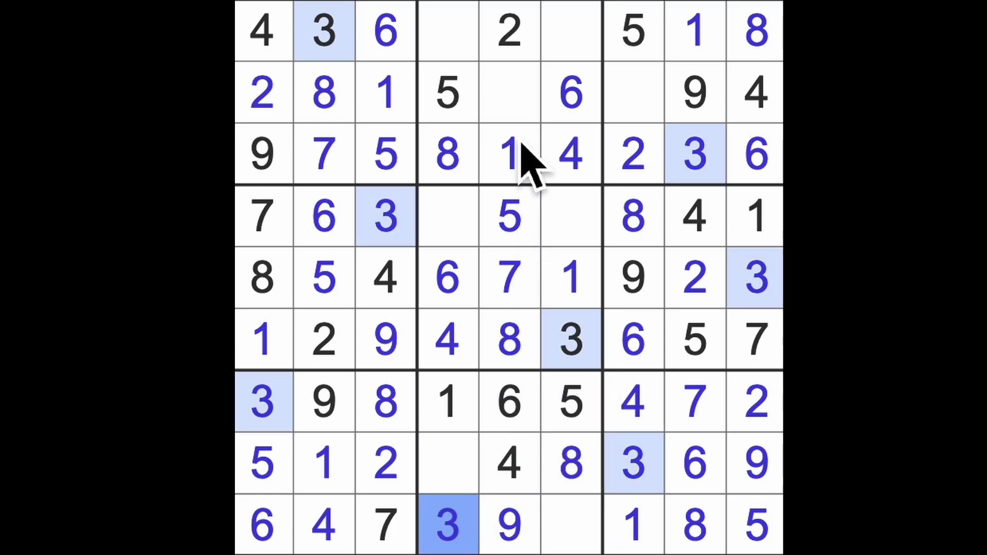
pyautogui.click(452, 521)
pyautogui.moveTo(455, 470); pyautogui.dragTo(463, 30)
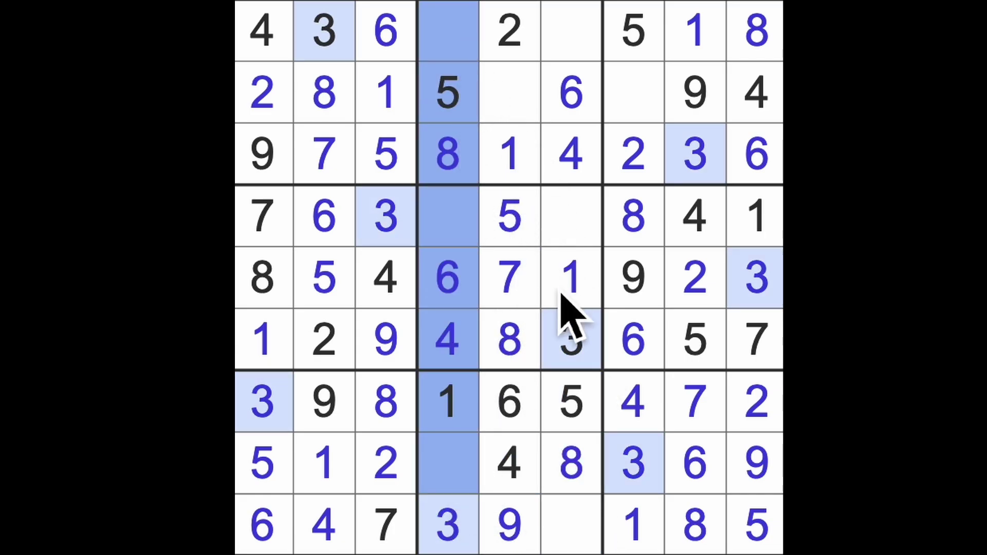
pyautogui.moveTo(569, 340); pyautogui.dragTo(549, 100)
pyautogui.click(536, 104)
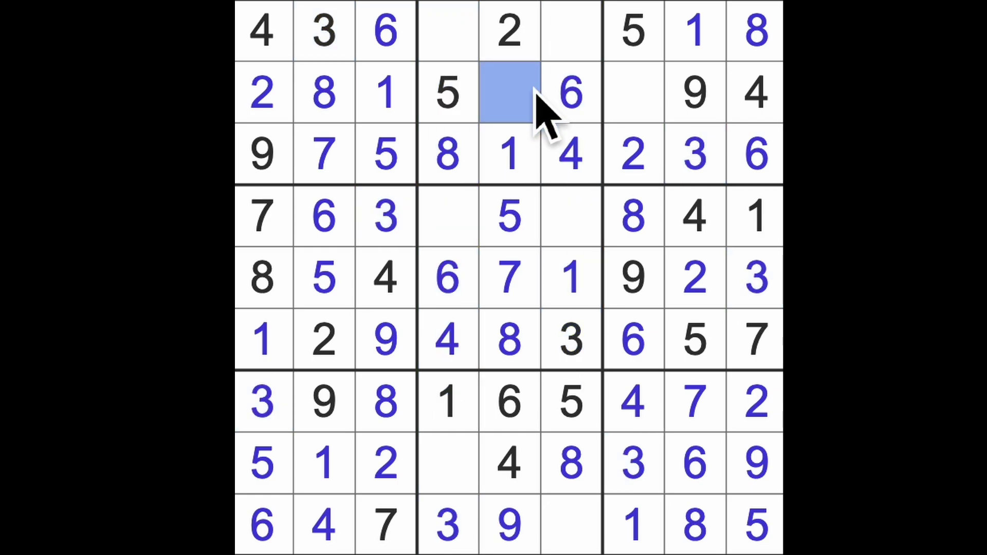
pyautogui.write('3')
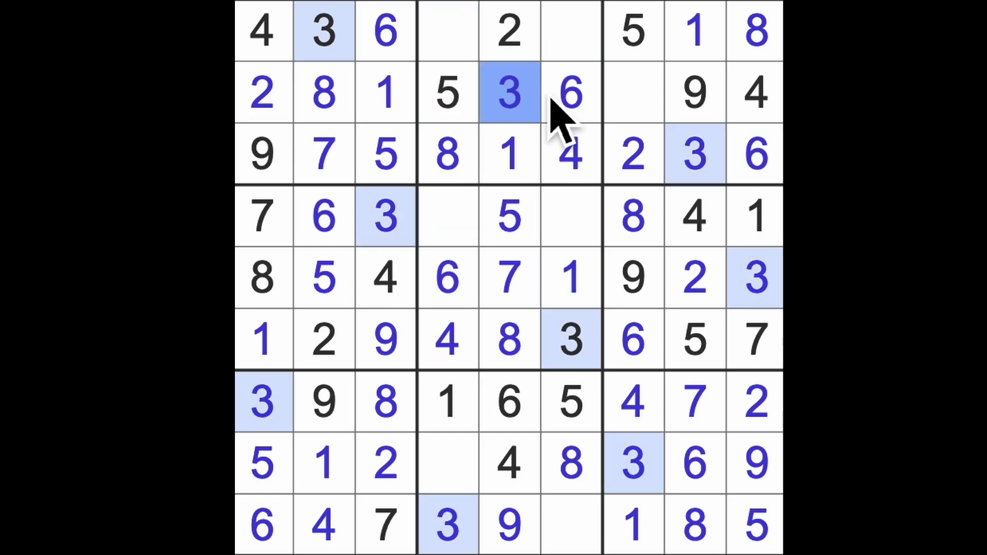
pyautogui.click(639, 104)
pyautogui.write('7')
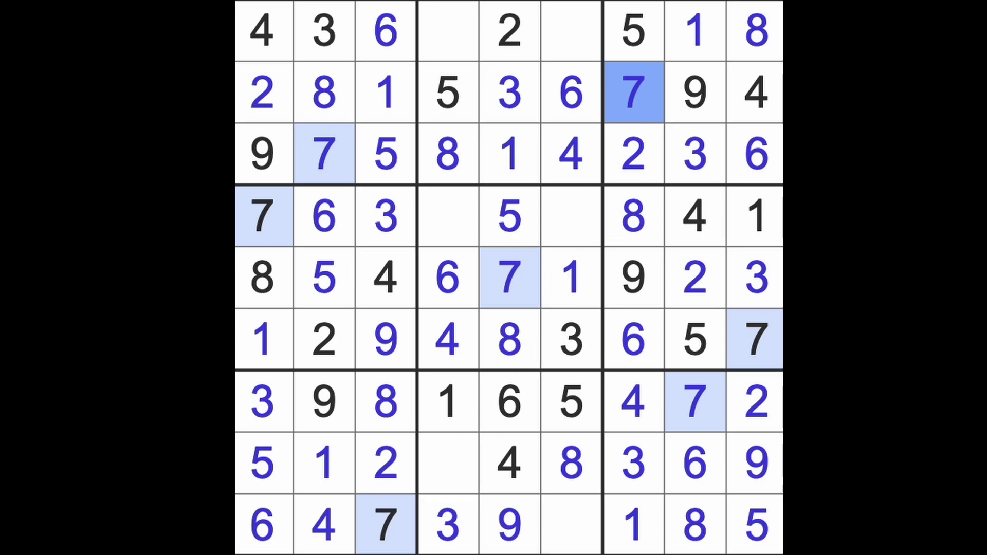
# Fill the empty cells r8c4, r1c6 and r1c4.
pyautogui.moveTo(416, 536); pyautogui.dragTo(590, 540)
pyautogui.click(473, 479)
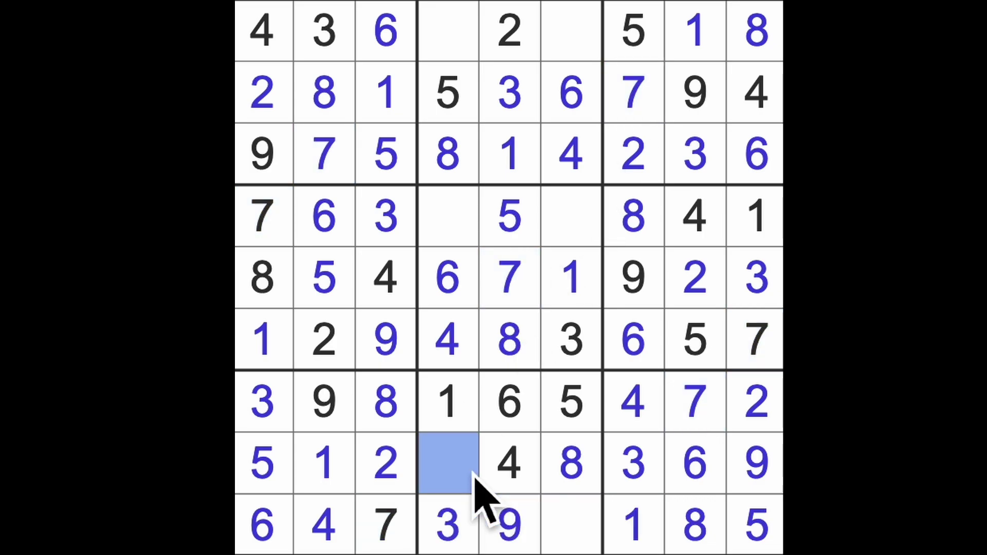
pyautogui.write('7')
pyautogui.moveTo(473, 480); pyautogui.dragTo(463, 31)
pyautogui.press('Right')
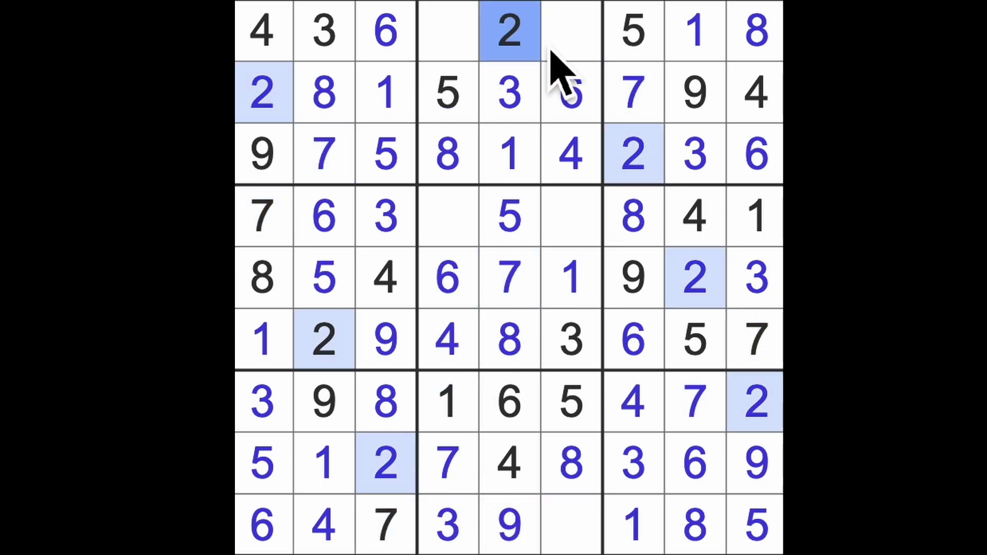
pyautogui.click(553, 53)
pyautogui.write('7')
pyautogui.click(451, 58)
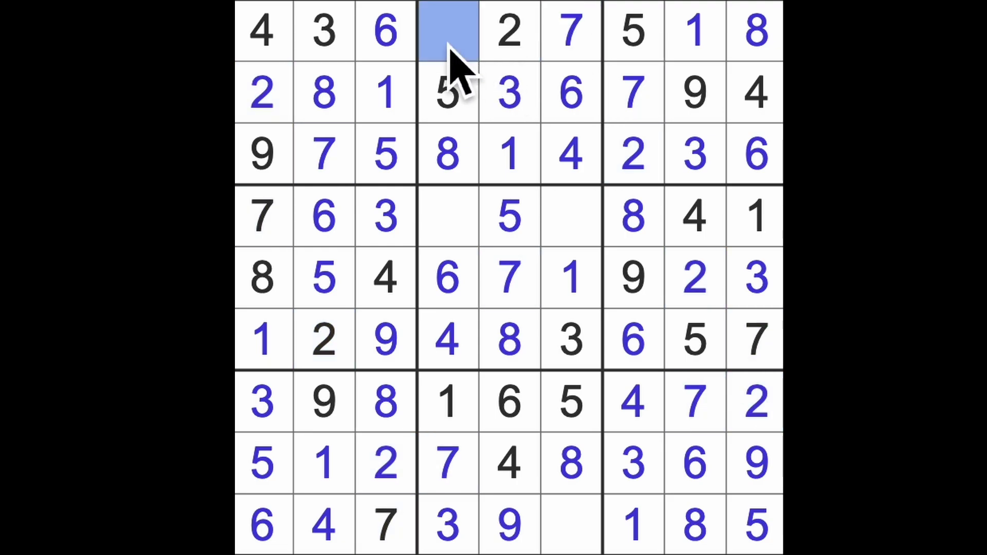
pyautogui.write('9')
# Fill r4c6, r4c4 and the last cell r9c6, turning the grid green.
pyautogui.moveTo(449, 46); pyautogui.dragTo(462, 273)
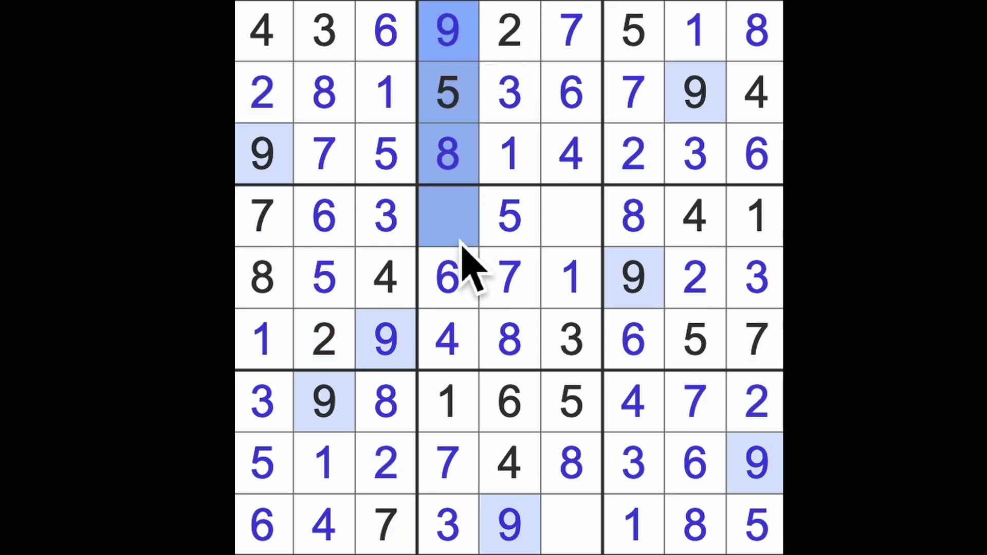
pyautogui.click(554, 233)
pyautogui.write('9')
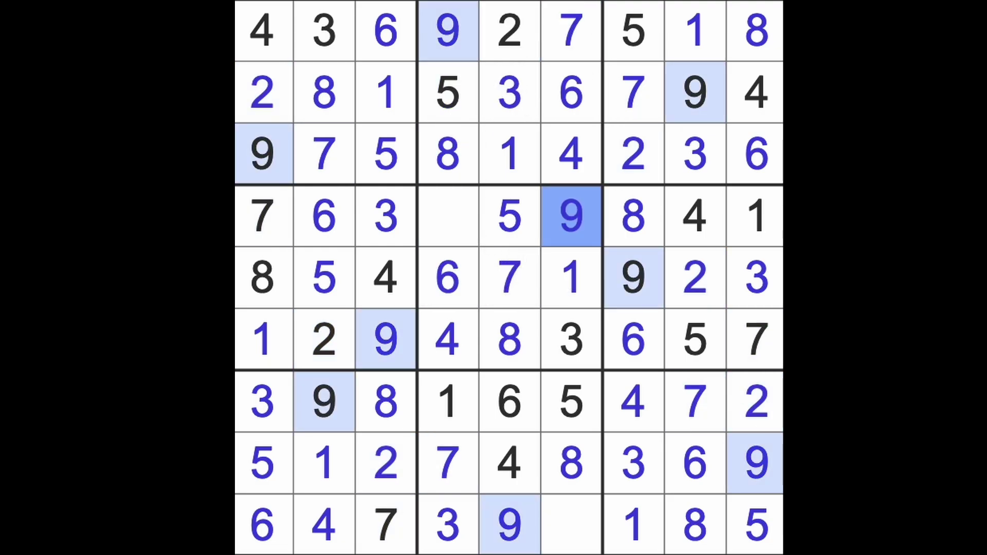
pyautogui.click(461, 236)
pyautogui.write('2')
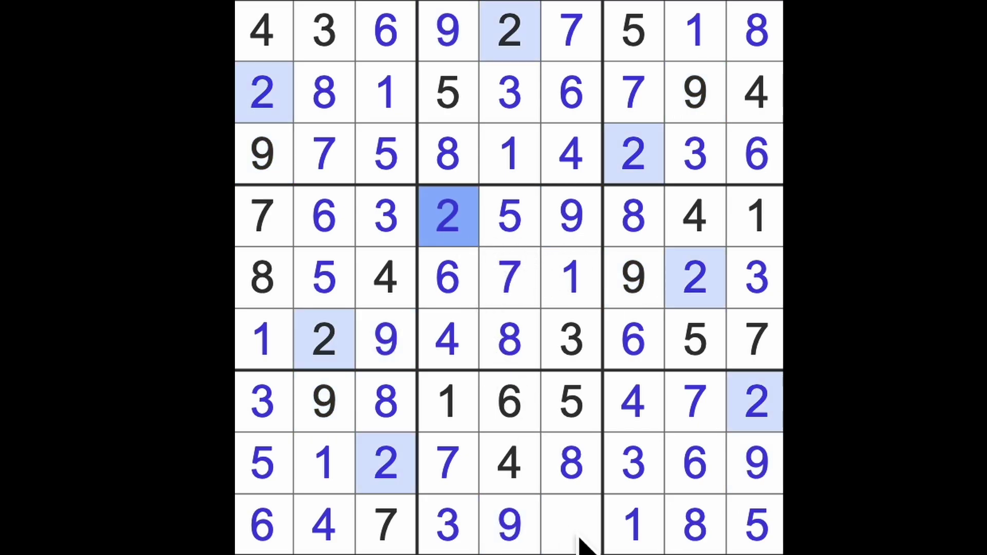
pyautogui.click(580, 540)
pyautogui.write('2')
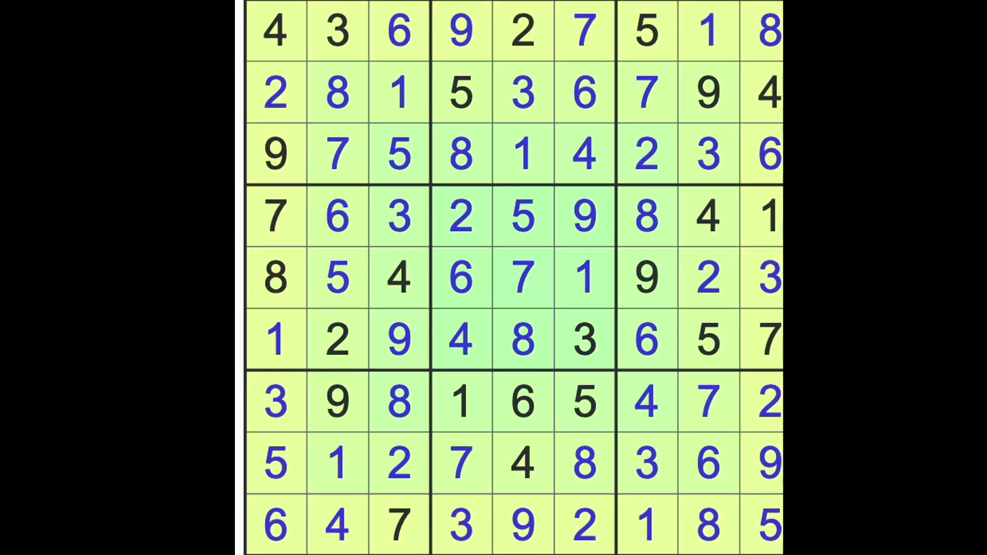